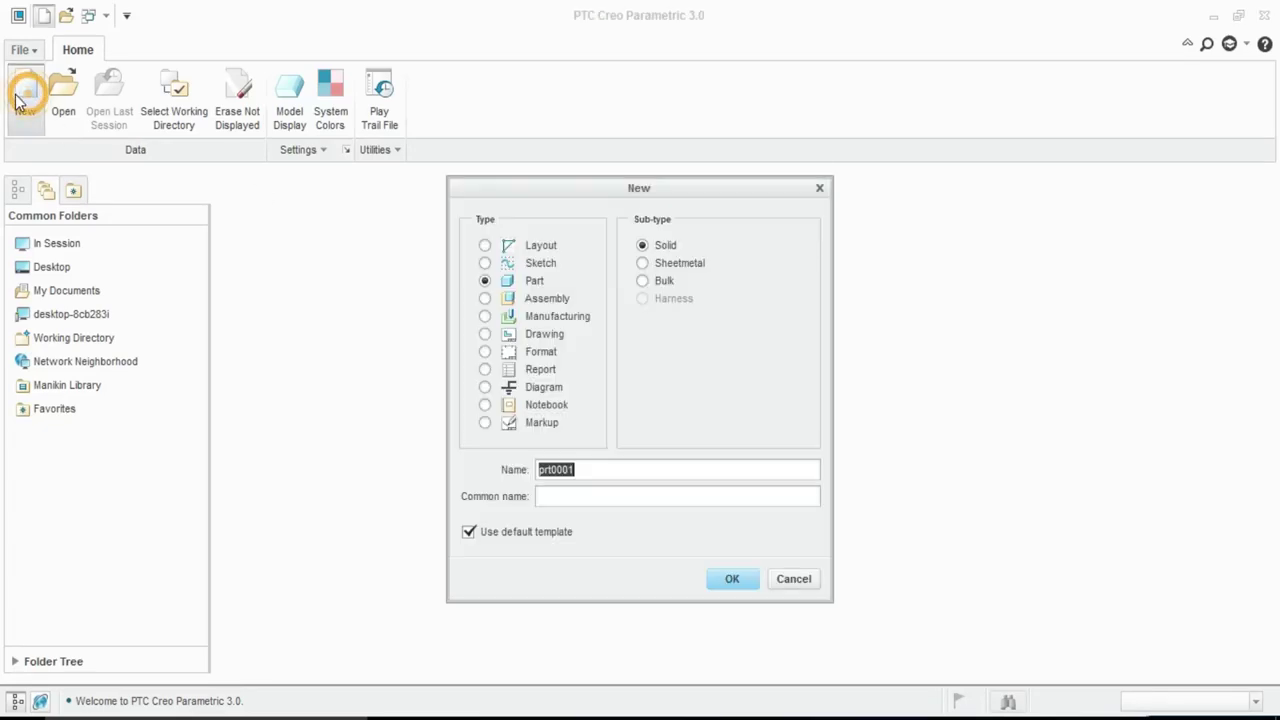
- Create a solid part named import_image from the mmns_part_solid template instead of the default template
{"action": "left_click", "coordinate": [490, 536]}
{"action": "double_click", "coordinate": [600, 469]}
{"action": "key", "text": "BackSpace"}
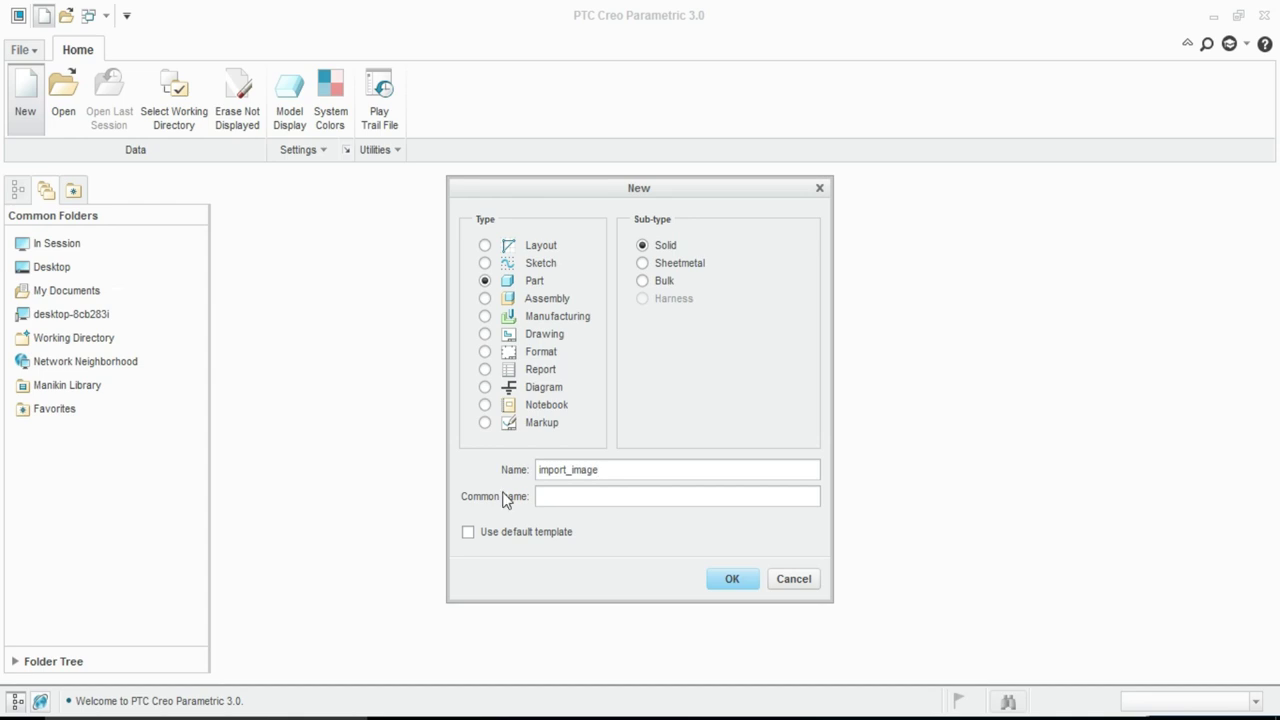
{"action": "left_click", "coordinate": [735, 580]}
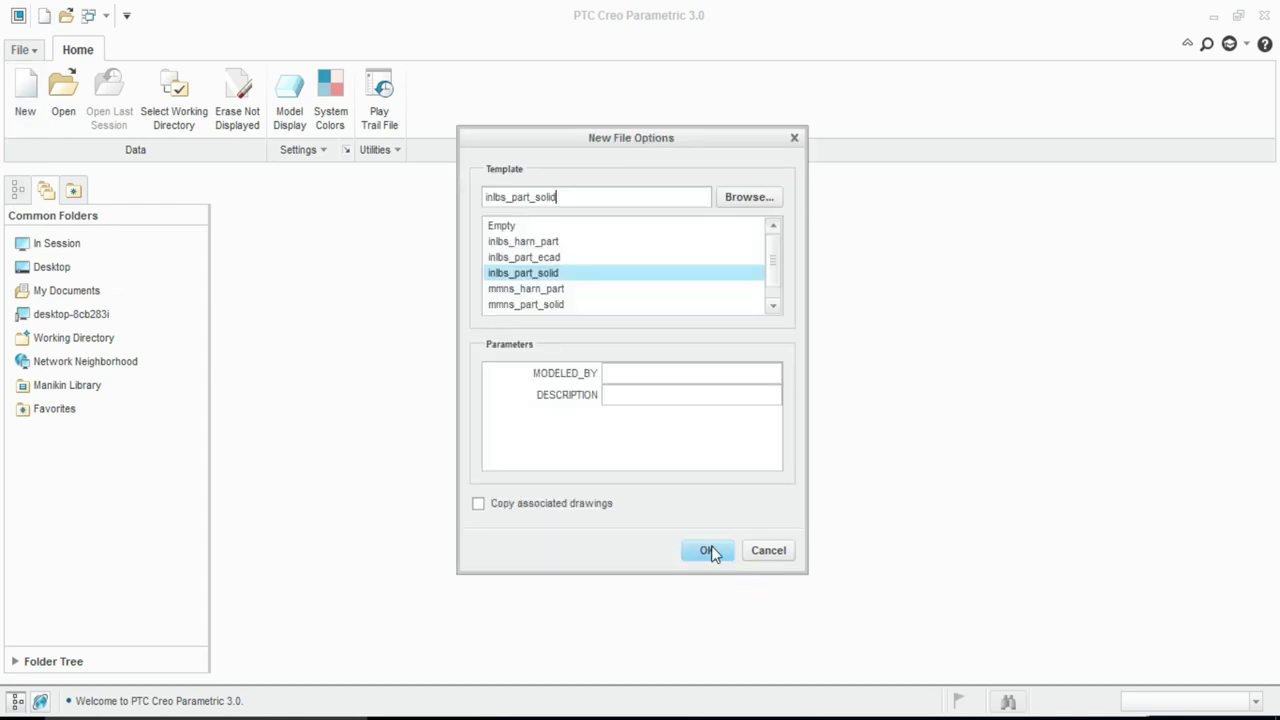
{"action": "left_click", "coordinate": [560, 304]}
{"action": "left_click", "coordinate": [706, 550]}
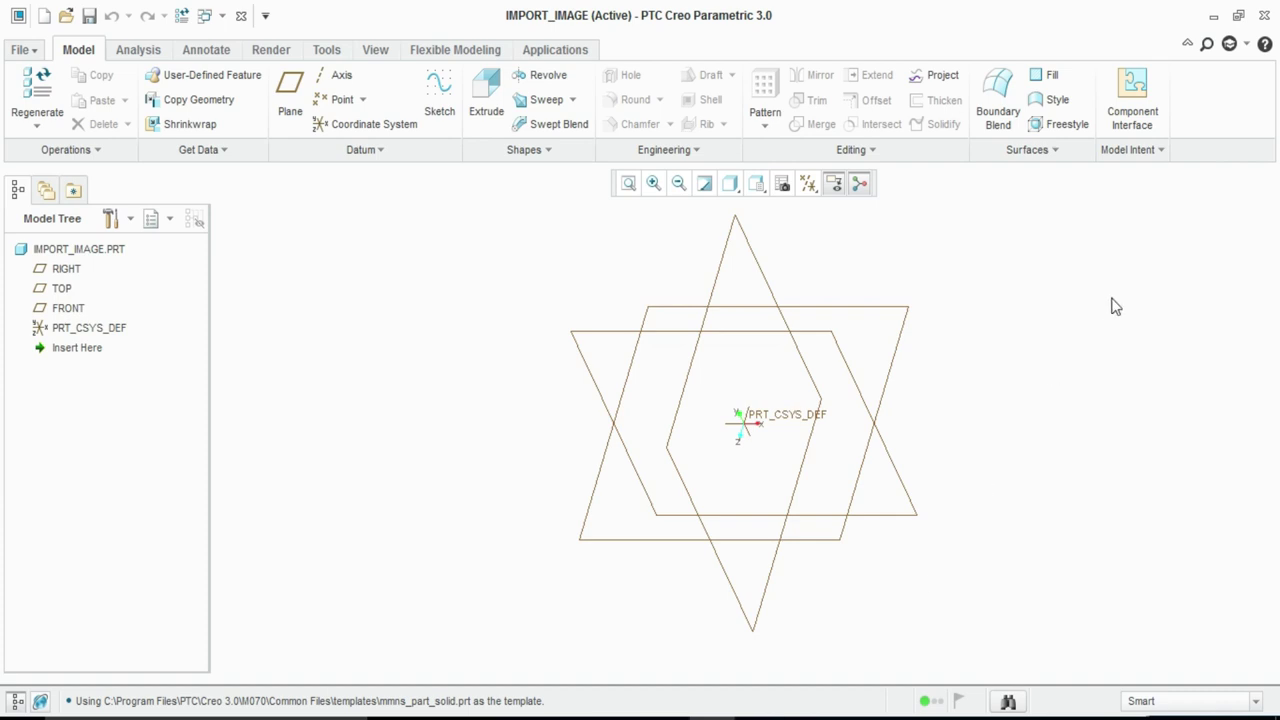
- Import the bulb picture 51m91h3l8rL._SL1000_.jpg from the desktop's youtube folder as an image on the FRONT datum plane
{"action": "left_click", "coordinate": [66, 307]}
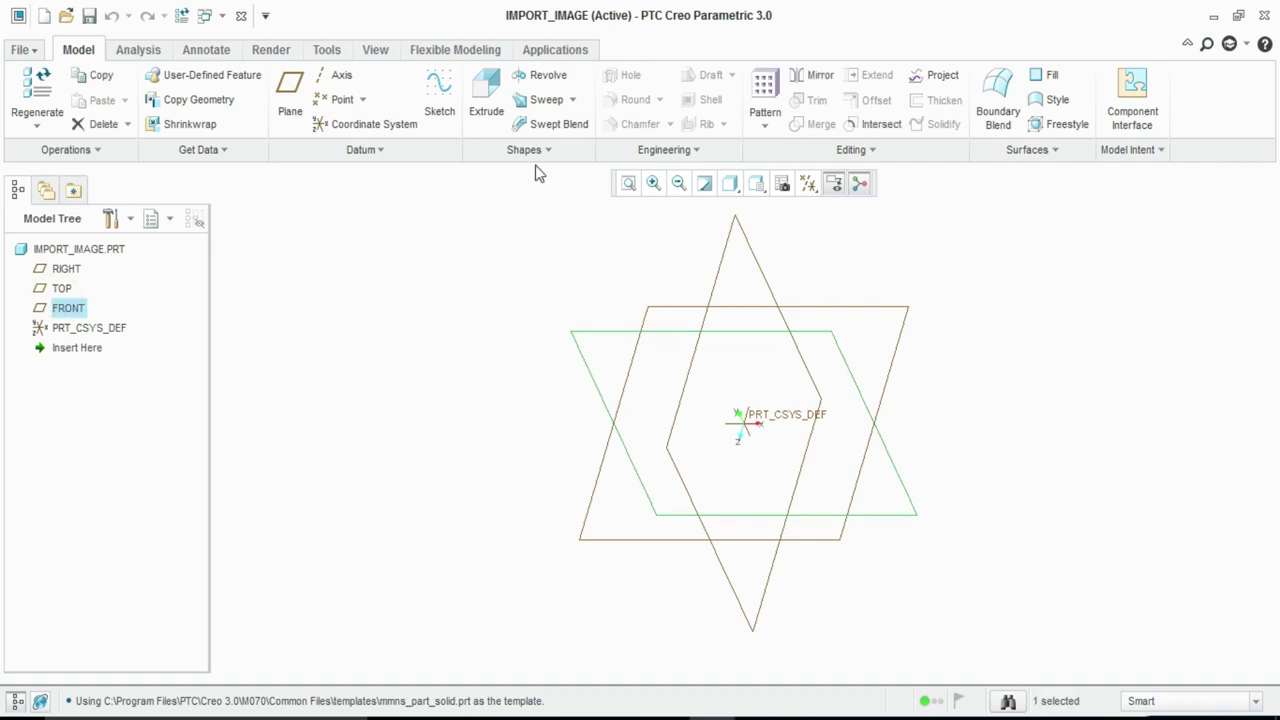
{"action": "left_click", "coordinate": [376, 49]}
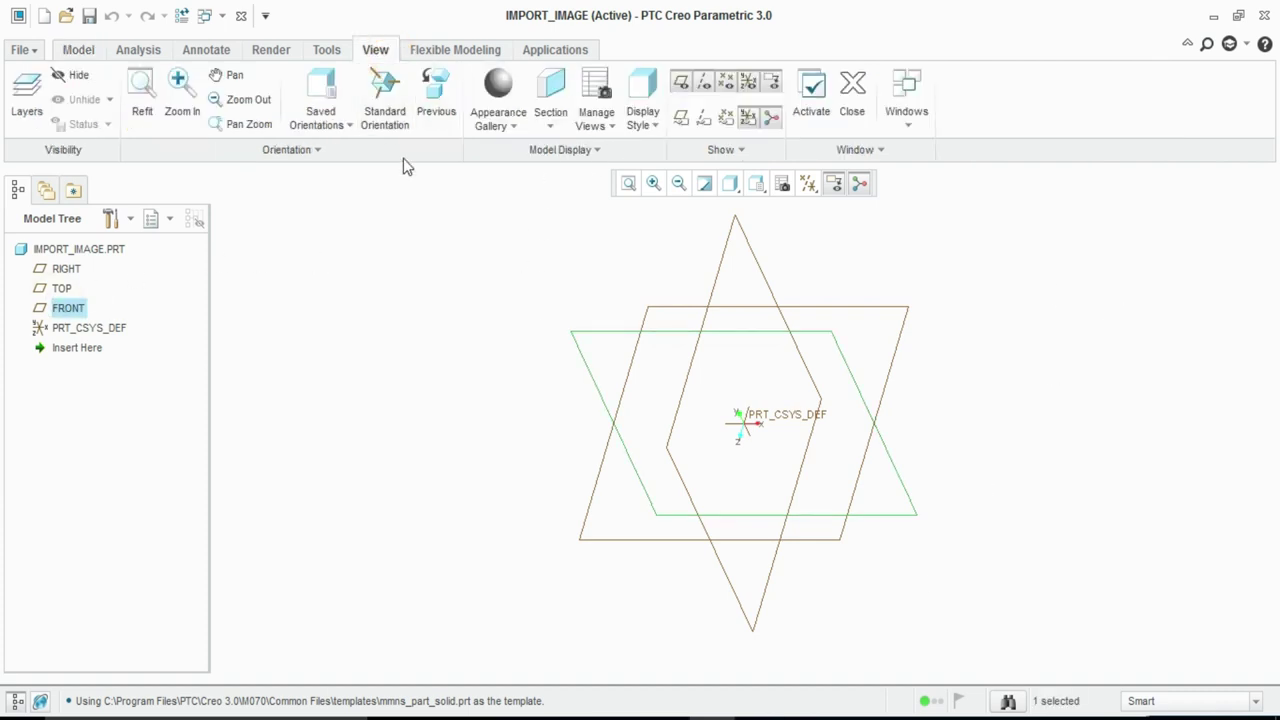
{"action": "left_click", "coordinate": [541, 155]}
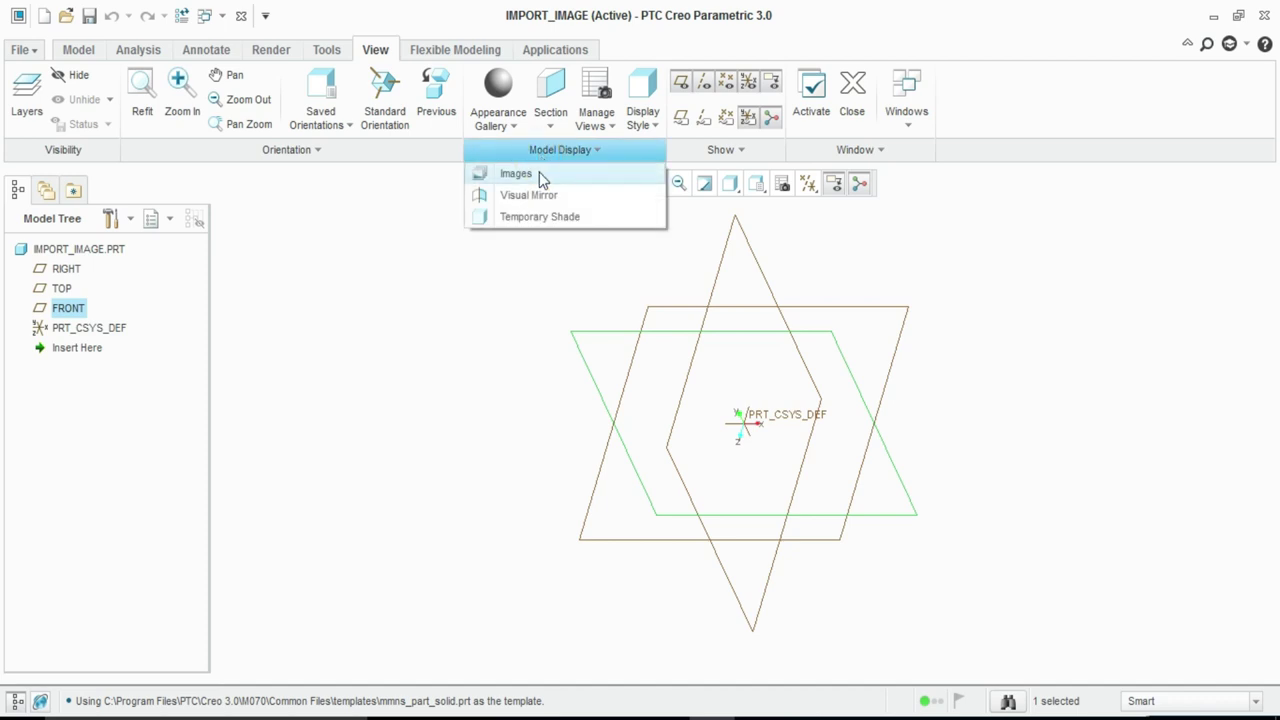
{"action": "left_click", "coordinate": [539, 173]}
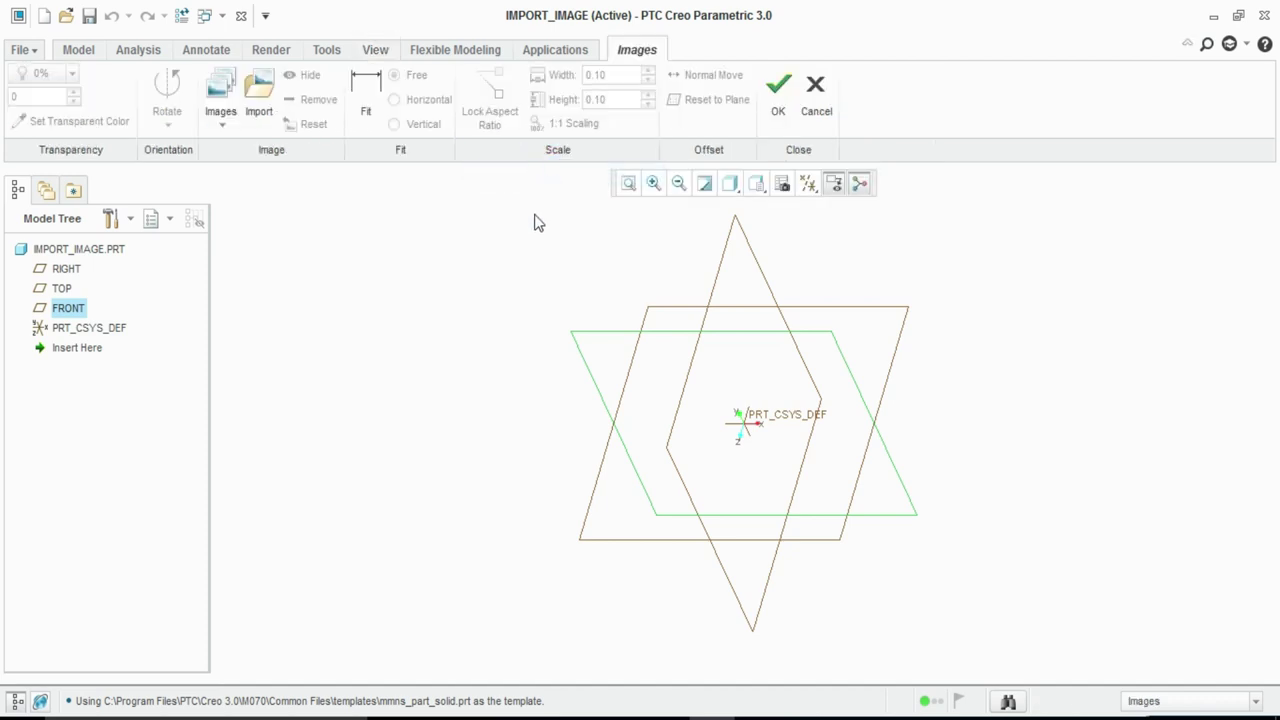
{"action": "left_click", "coordinate": [258, 90]}
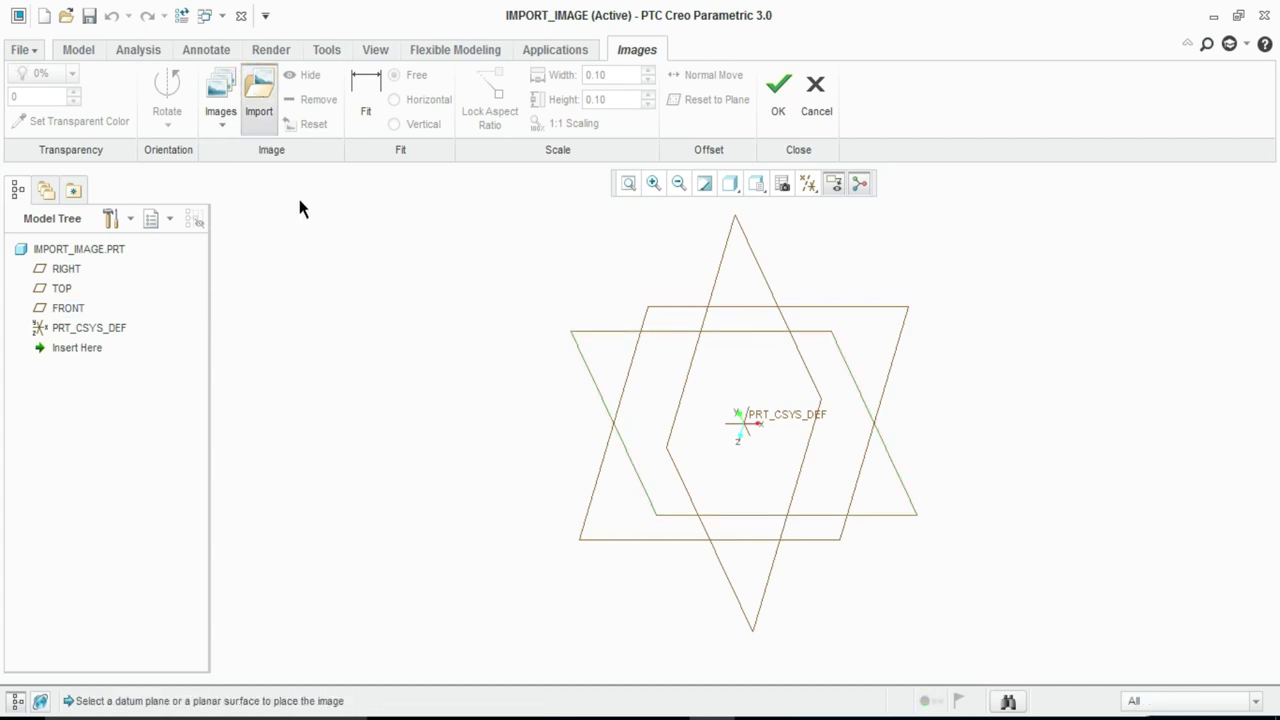
{"action": "left_click", "coordinate": [60, 307]}
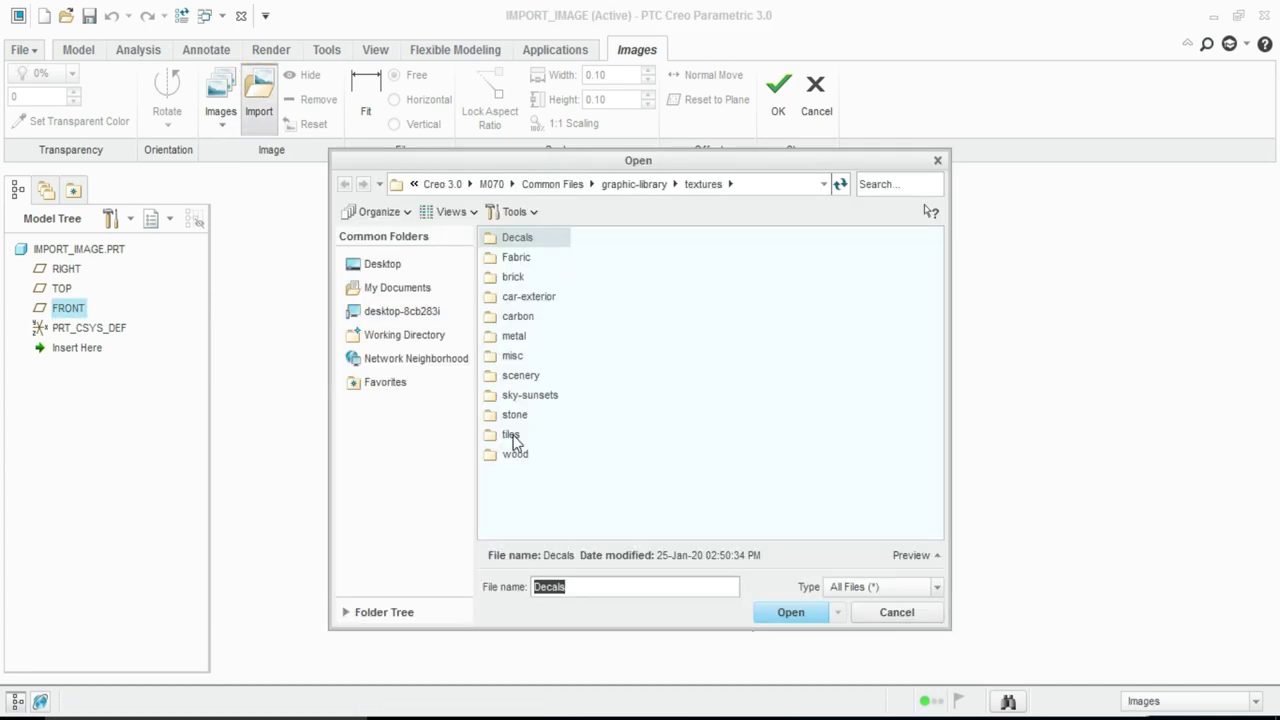
{"action": "left_click", "coordinate": [382, 264]}
{"action": "double_click", "coordinate": [520, 394]}
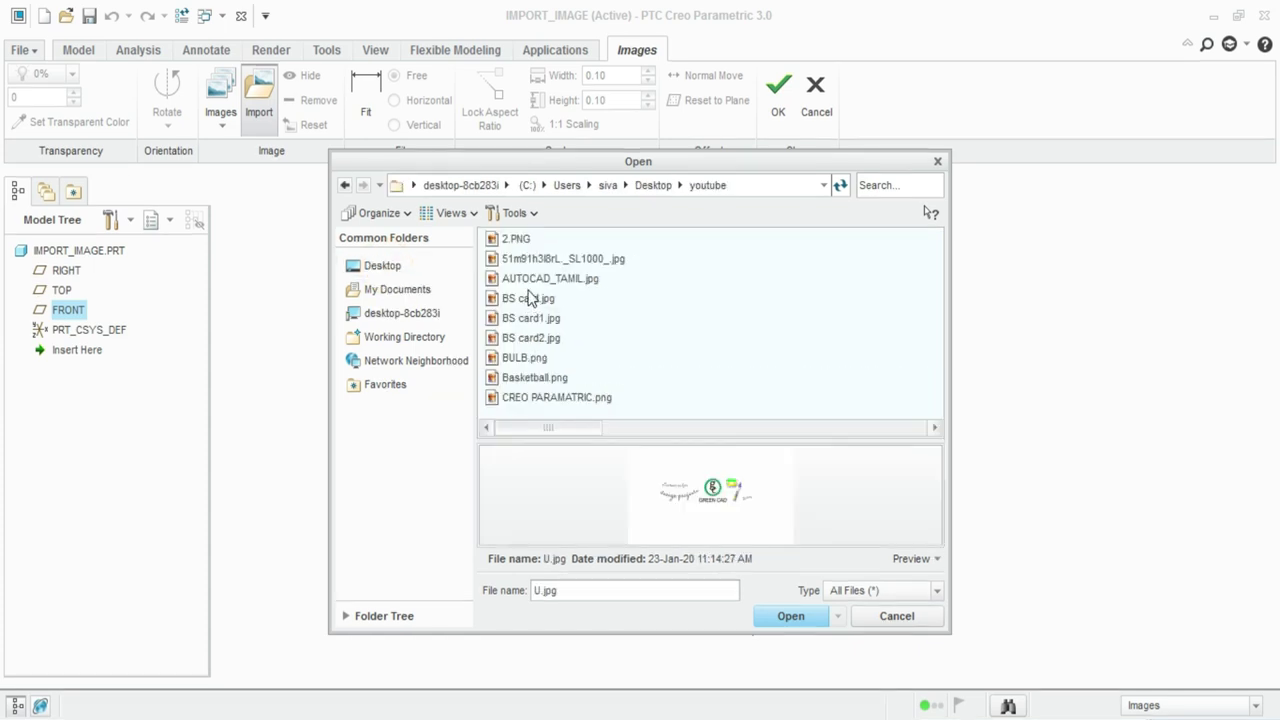
{"action": "left_click", "coordinate": [563, 258]}
{"action": "left_click", "coordinate": [790, 616]}
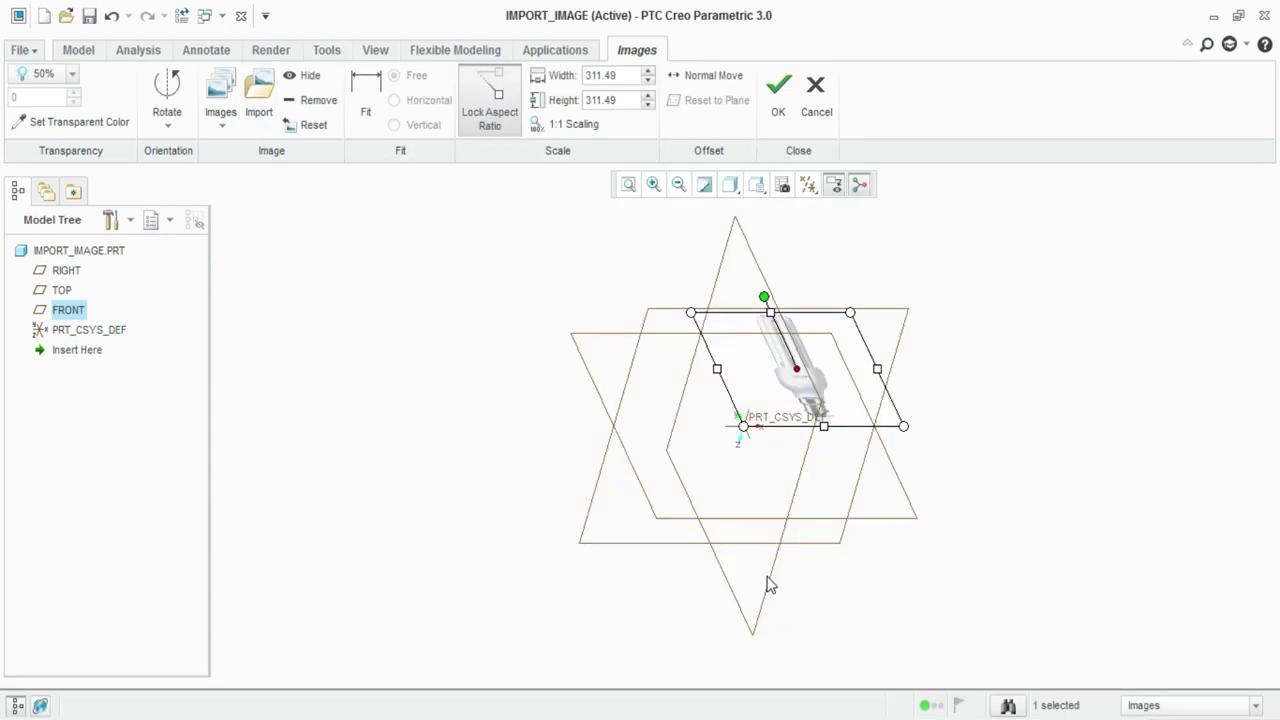
- Orient the model to the FRONT view, then enlarge the bulb image and place it with its axis and collar on the datum planes
{"action": "middle_click_drag", "start_coordinate": [715, 450], "coordinate": [757, 438]}
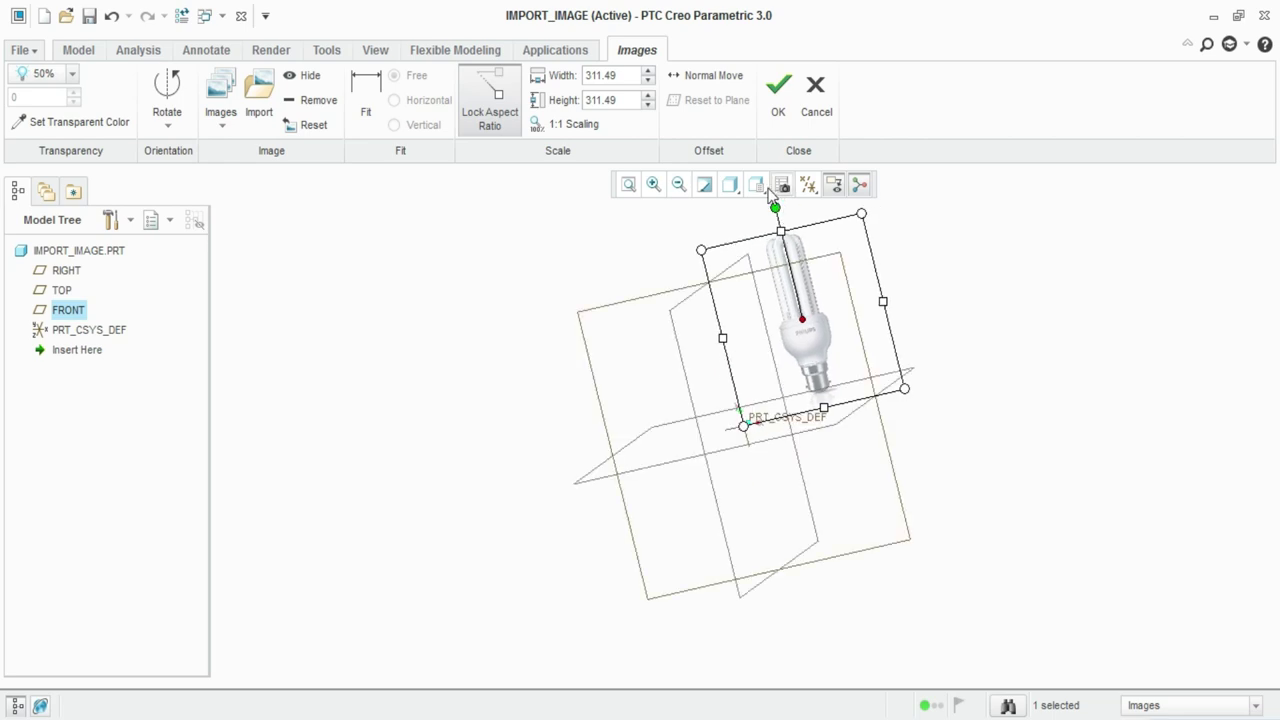
{"action": "left_click", "coordinate": [760, 186]}
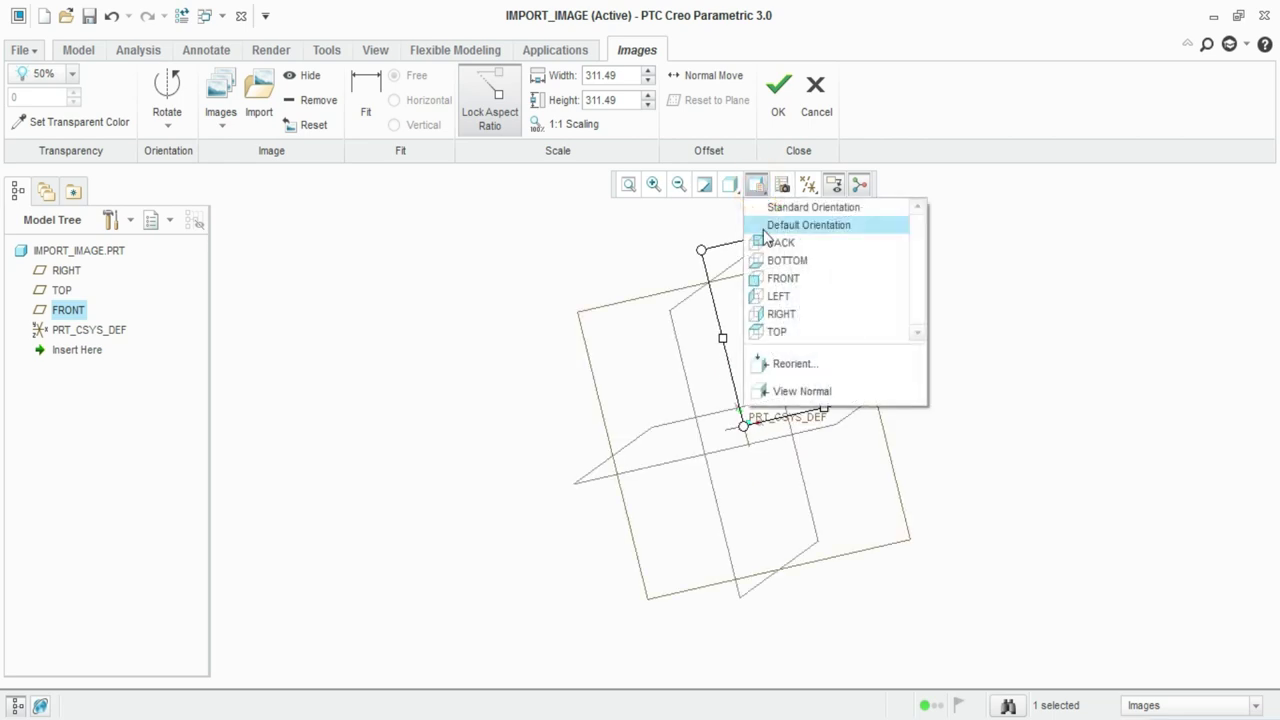
{"action": "left_click", "coordinate": [780, 279]}
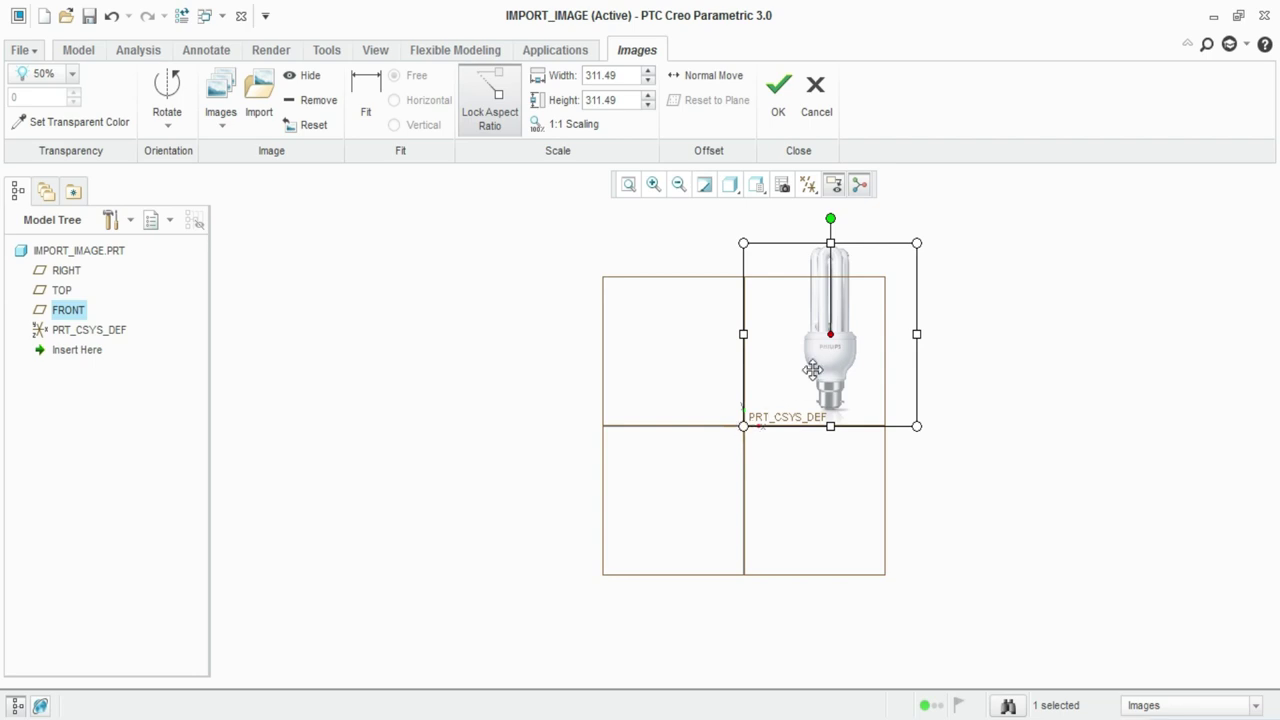
{"action": "left_click_drag", "start_coordinate": [831, 334], "coordinate": [750, 422]}
{"action": "left_click_drag", "start_coordinate": [657, 334], "coordinate": [580, 218]}
{"action": "mouse_move", "coordinate": [741, 423]}
{"action": "left_mouse_down"}
{"action": "mouse_move", "coordinate": [748, 414]}
{"action": "mouse_move", "coordinate": [753, 465]}
{"action": "left_mouse_up"}
{"action": "left_click", "coordinate": [778, 100]}
{"action": "left_click", "coordinate": [500, 252]}
{"action": "scroll", "coordinate": [445, 325], "scroll_direction": "down", "scroll_amount": 3}
{"action": "scroll", "coordinate": [460, 305], "scroll_direction": "up", "scroll_amount": 2}
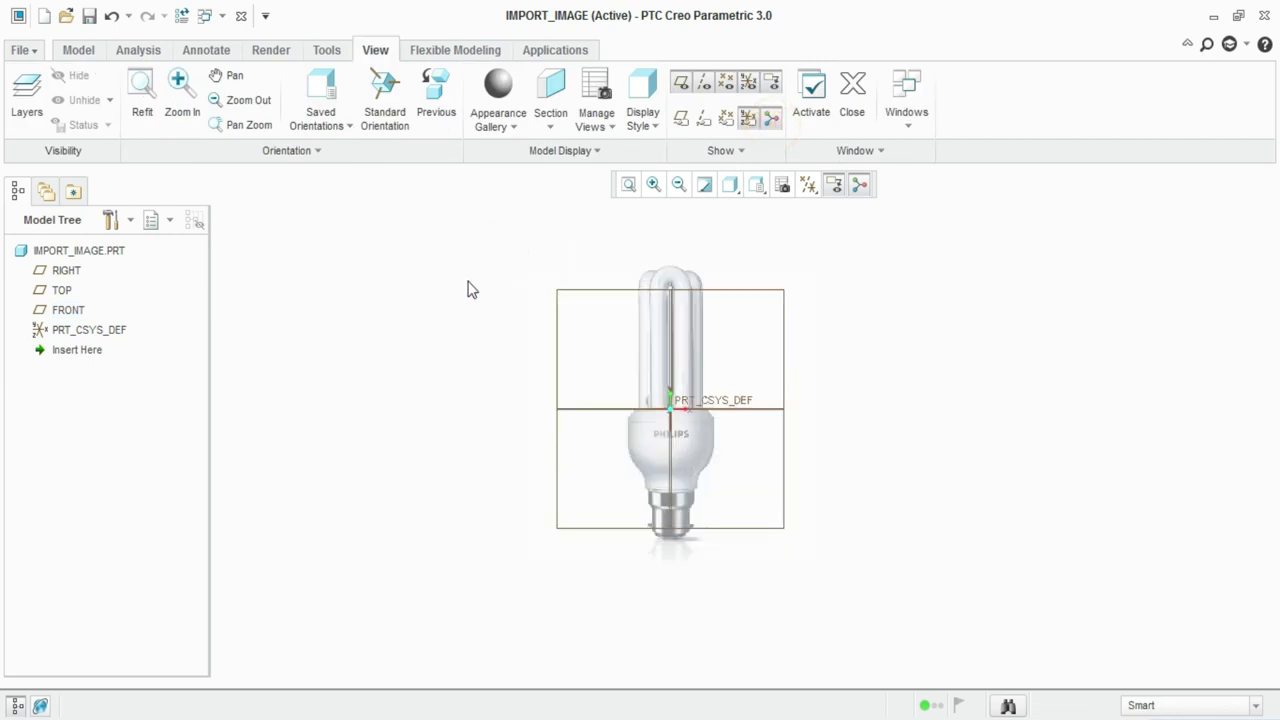
- Start a sketch on the FRONT datum plane over the bulb image
{"action": "left_click", "coordinate": [551, 317]}
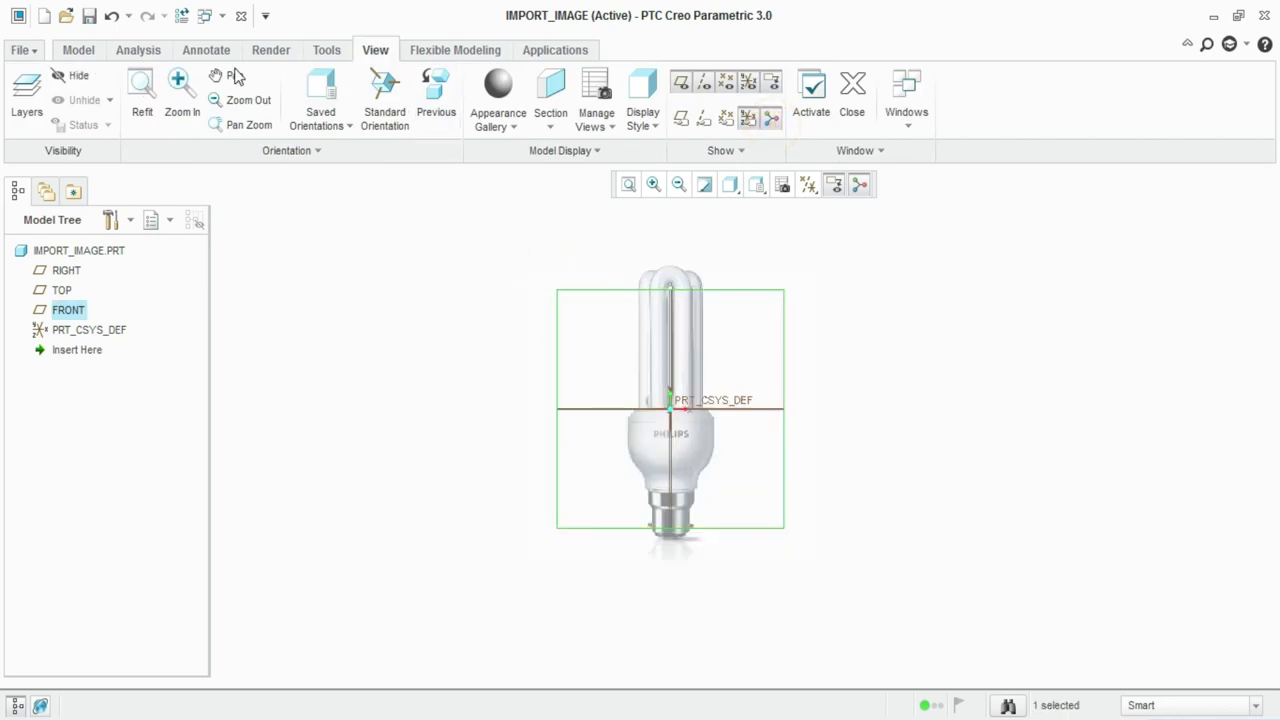
{"action": "left_click", "coordinate": [78, 50]}
{"action": "left_click", "coordinate": [432, 90]}
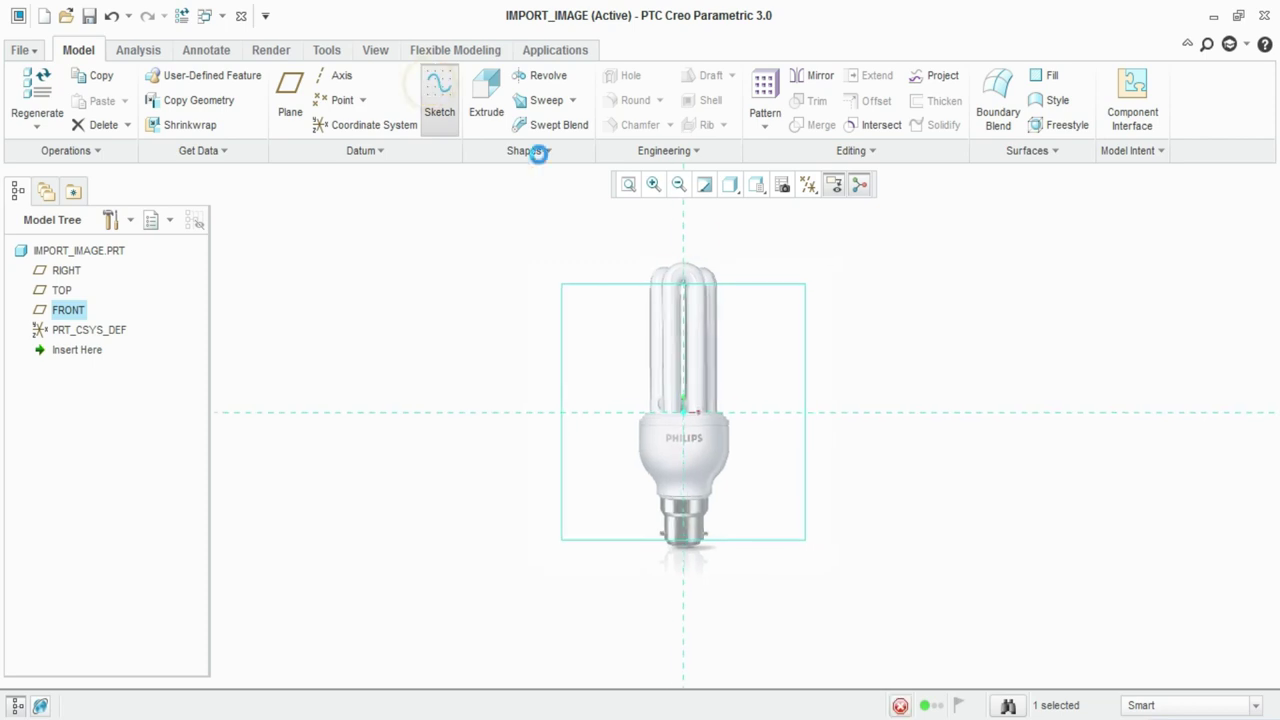
{"action": "scroll", "coordinate": [690, 400], "scroll_direction": "up", "scroll_amount": 2}
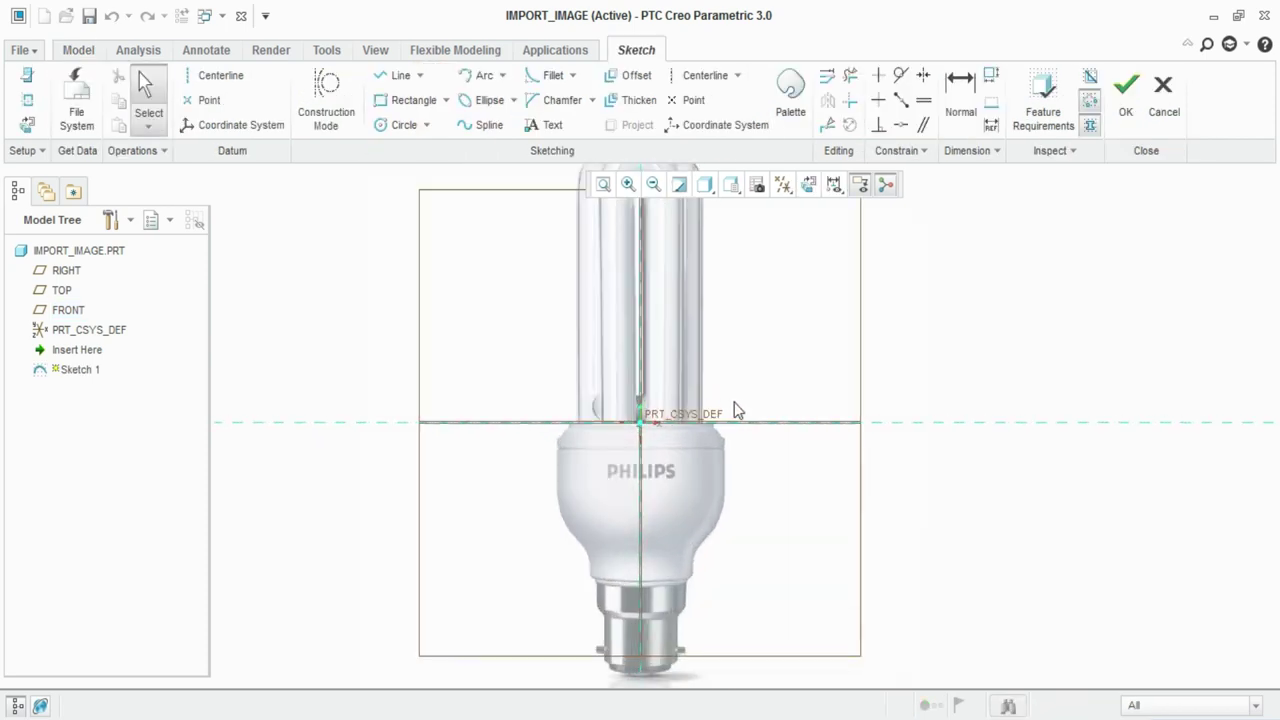
{"action": "scroll", "coordinate": [746, 470], "scroll_direction": "up", "scroll_amount": 3}
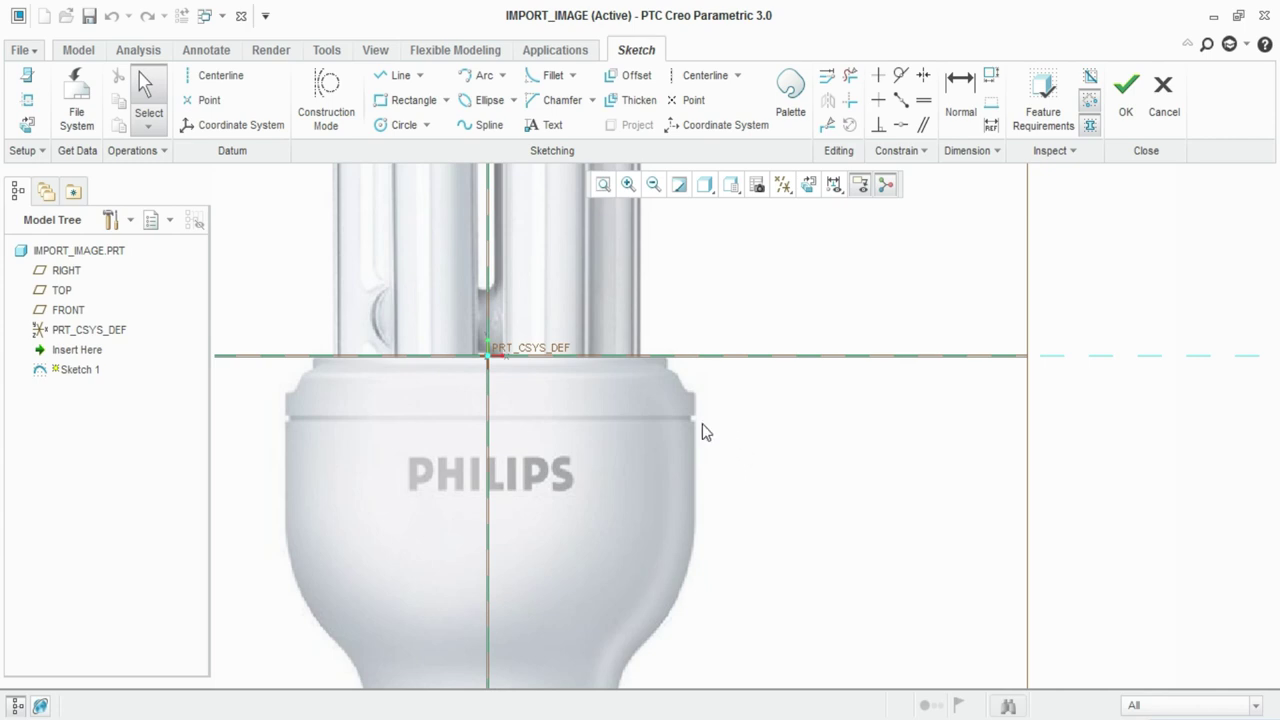
- Draw a short vertical line from the horizontal reference down the outer edge of the bulb's upper collar
{"action": "left_click", "coordinate": [398, 75]}
{"action": "scroll", "coordinate": [709, 420], "scroll_direction": "up", "scroll_amount": 3}
{"action": "scroll", "coordinate": [573, 255], "scroll_direction": "up", "scroll_amount": 2}
{"action": "scroll", "coordinate": [573, 255], "scroll_direction": "up", "scroll_amount": 1}
{"action": "left_click", "coordinate": [577, 257]}
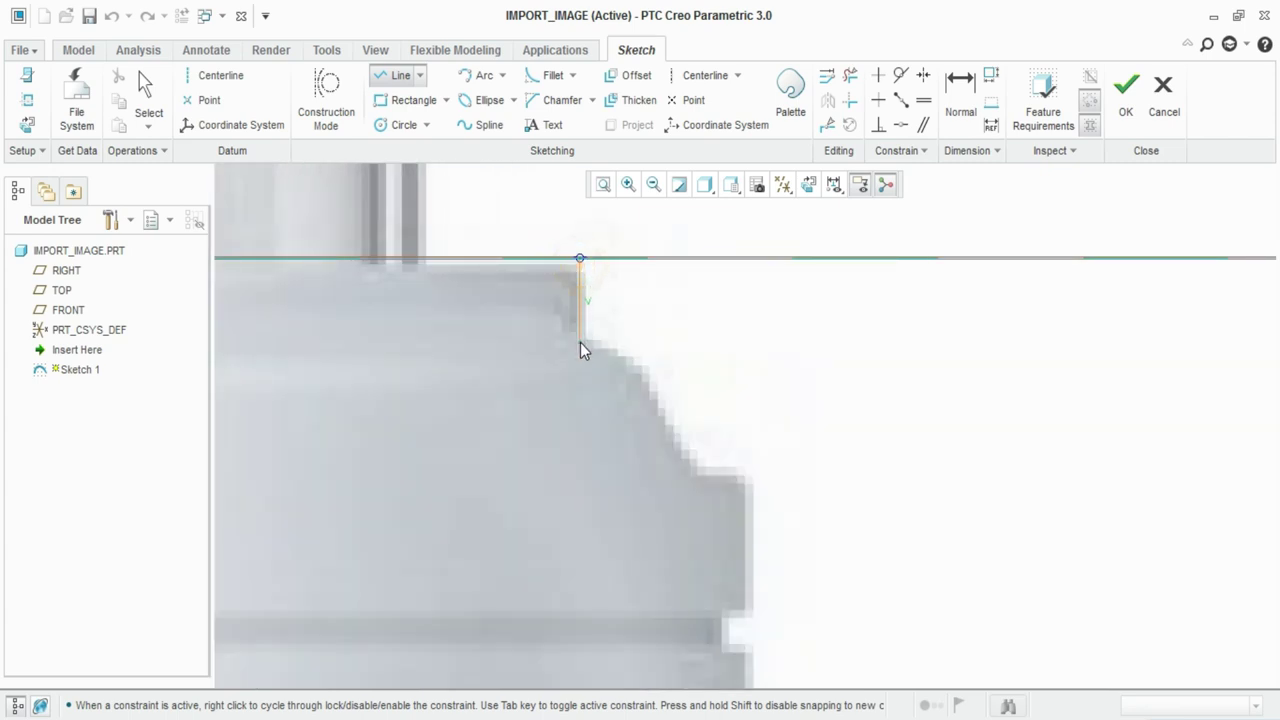
{"action": "left_click", "coordinate": [580, 345]}
- Draw two connected arcs from the collar line's lower end, tracing the S-shaped shoulder down to the ledge
{"action": "left_click", "coordinate": [478, 75]}
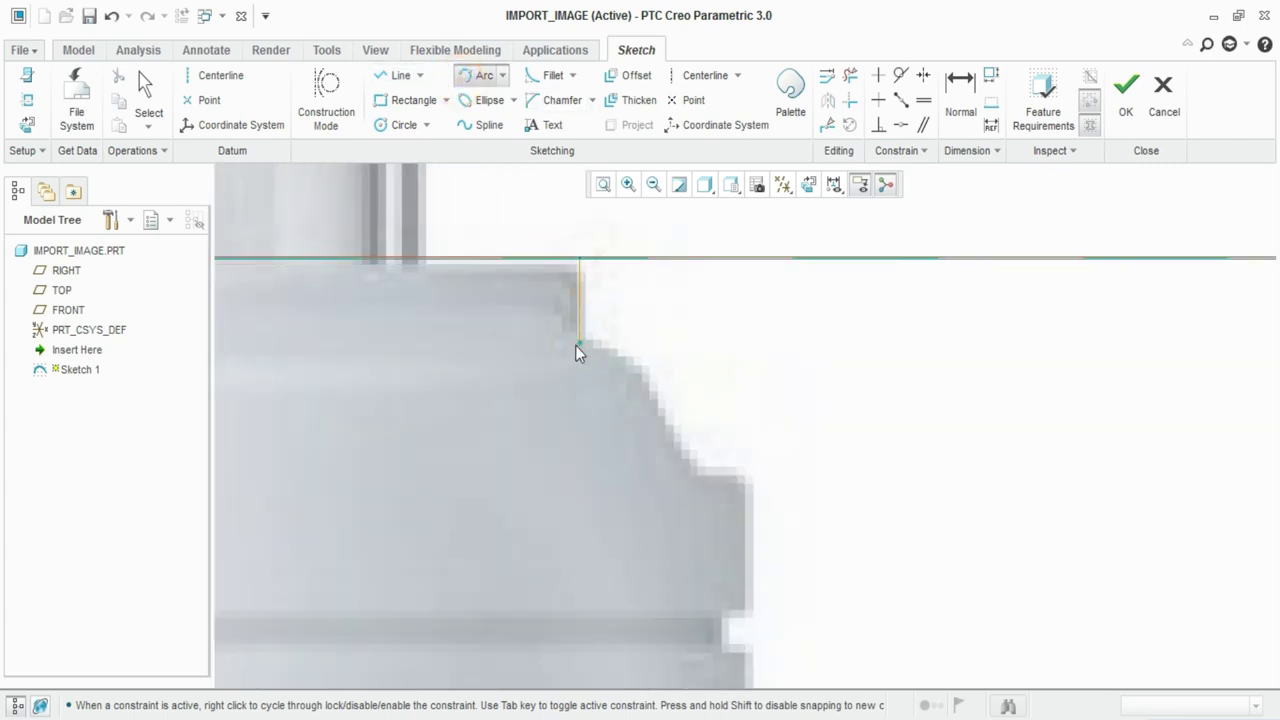
{"action": "left_click", "coordinate": [580, 343]}
{"action": "middle_click", "coordinate": [694, 466]}
{"action": "left_click", "coordinate": [580, 343]}
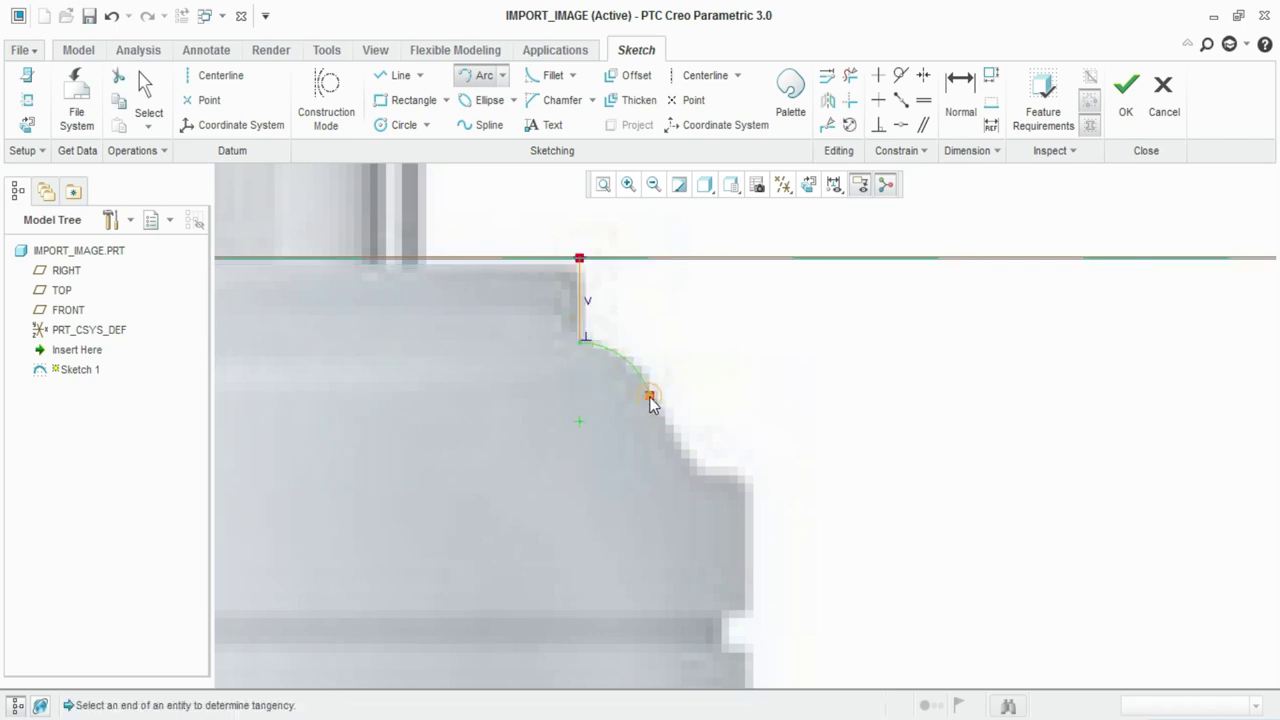
{"action": "left_click", "coordinate": [650, 400]}
{"action": "left_click", "coordinate": [693, 472]}
- Draw a short horizontal ledge line from the shoulder's end and continue vertically down the rim's outer edge
{"action": "left_click", "coordinate": [395, 75]}
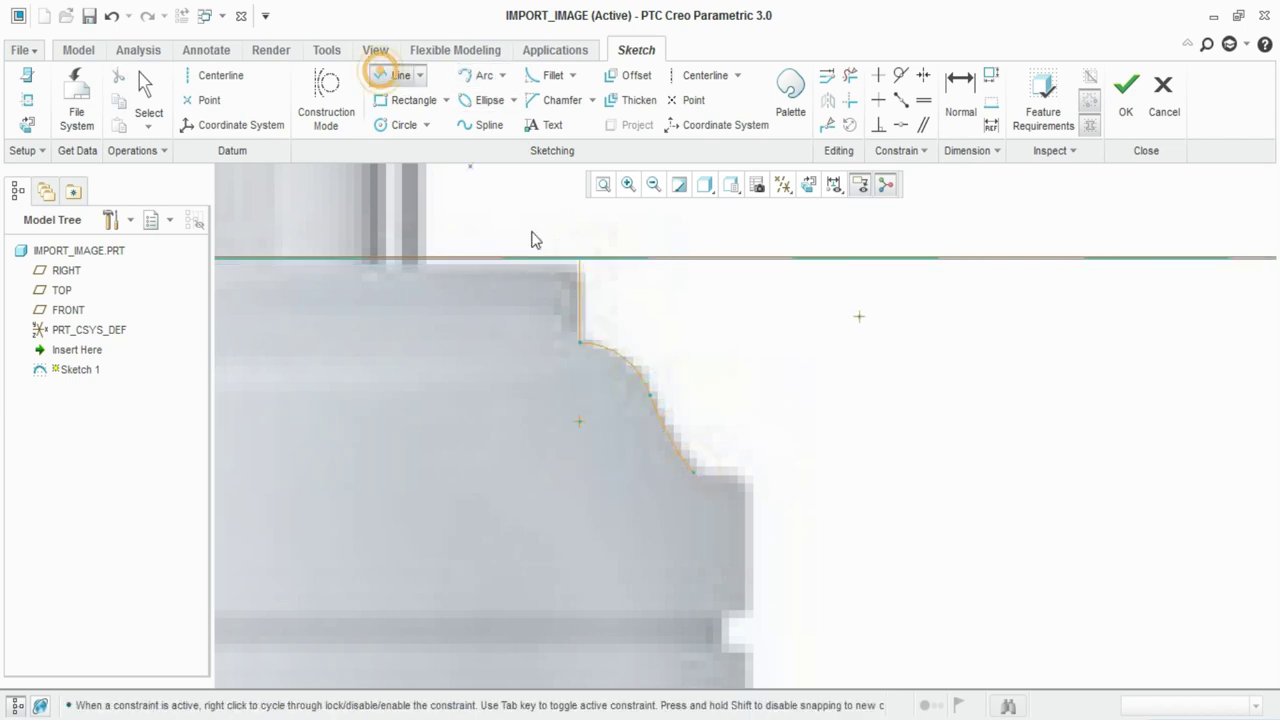
{"action": "left_click", "coordinate": [693, 472]}
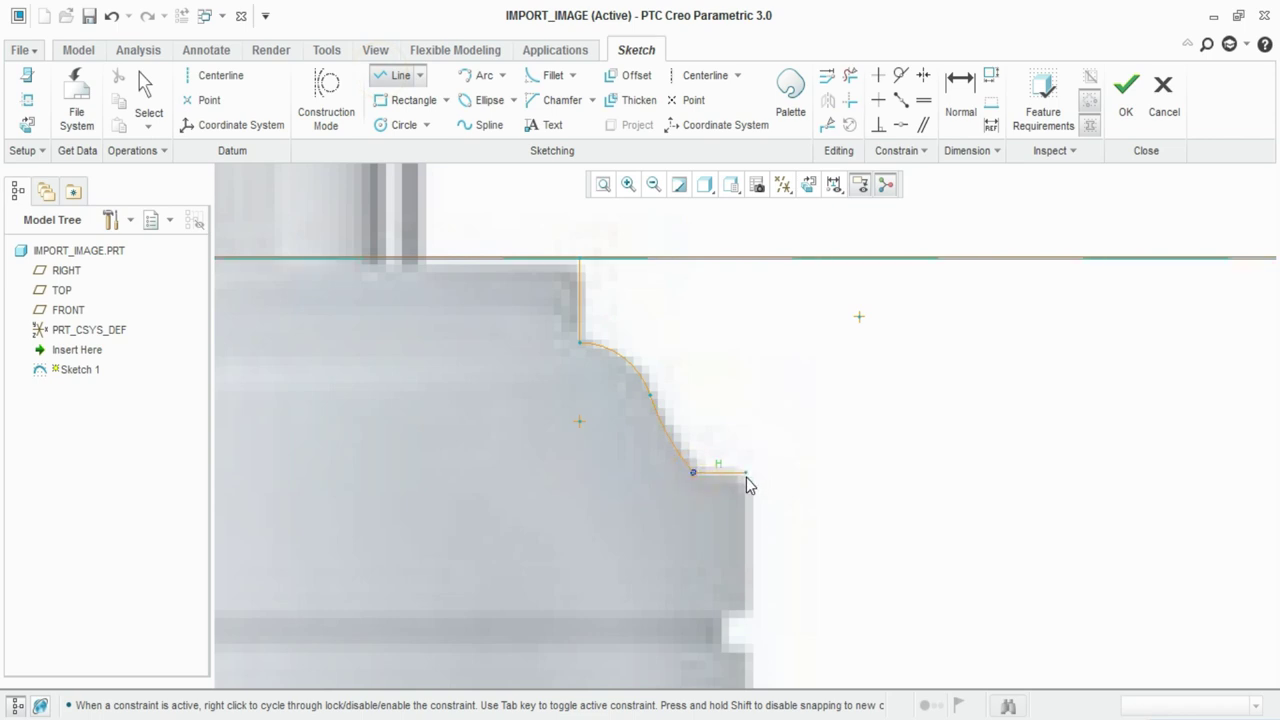
{"action": "left_click", "coordinate": [747, 472]}
{"action": "scroll", "coordinate": [748, 472], "scroll_direction": "down", "scroll_amount": 3}
{"action": "left_click", "coordinate": [751, 531]}
- Continue the line chain around the small groove below the rim and down the straight upper side of the bulb body
{"action": "scroll", "coordinate": [750, 531], "scroll_direction": "up", "scroll_amount": 3}
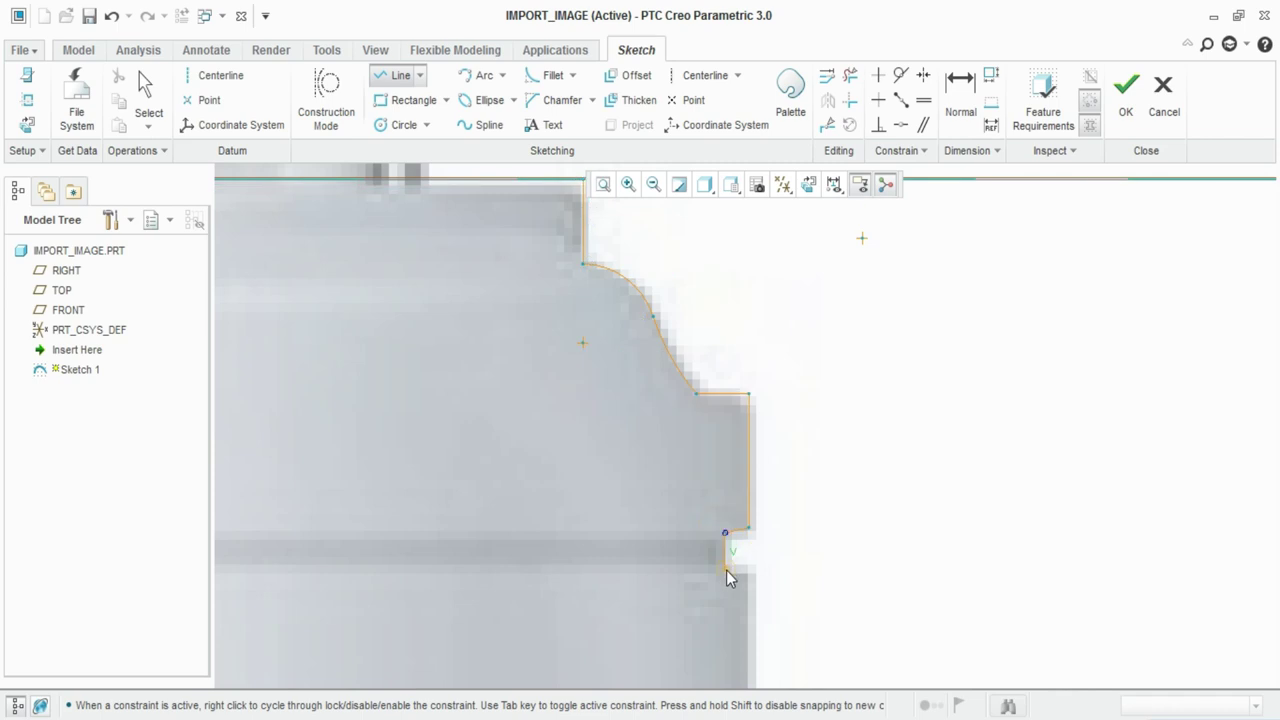
{"action": "left_click", "coordinate": [727, 571]}
{"action": "left_click", "coordinate": [753, 571]}
{"action": "scroll", "coordinate": [763, 511], "scroll_direction": "down", "scroll_amount": 6}
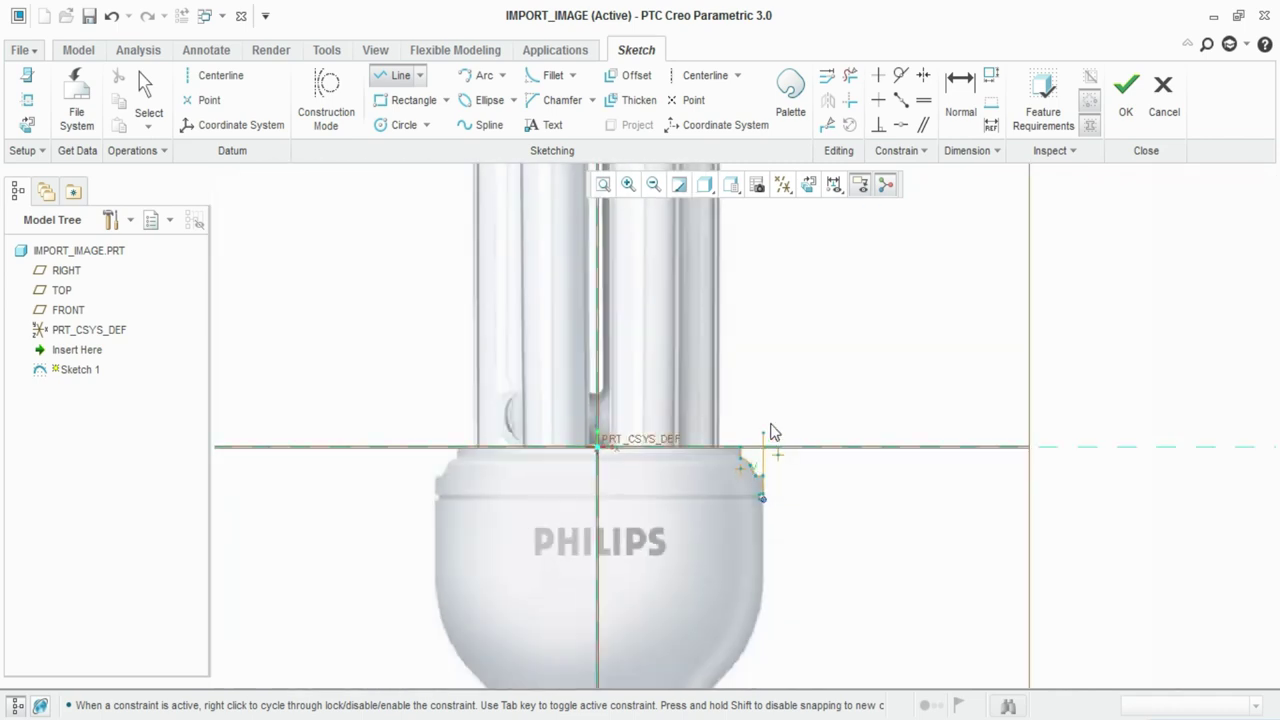
{"action": "scroll", "coordinate": [766, 592], "scroll_direction": "up", "scroll_amount": 3}
{"action": "middle_click", "coordinate": [761, 583]}
- Draw an arc of about 69 mm radius from the straight side's lower end along the curved bulb body
{"action": "left_click", "coordinate": [482, 75]}
{"action": "scroll", "coordinate": [757, 414], "scroll_direction": "down", "scroll_amount": 3}
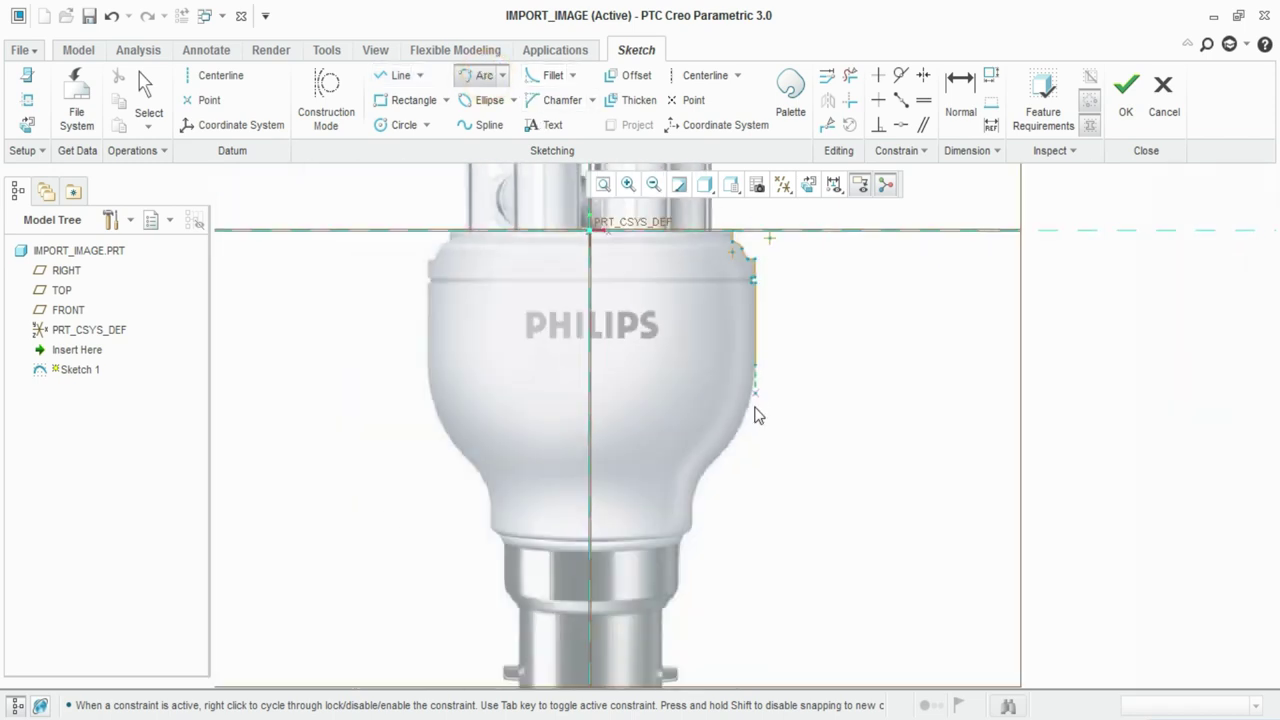
{"action": "scroll", "coordinate": [757, 414], "scroll_direction": "up", "scroll_amount": 3}
{"action": "left_click", "coordinate": [752, 307]}
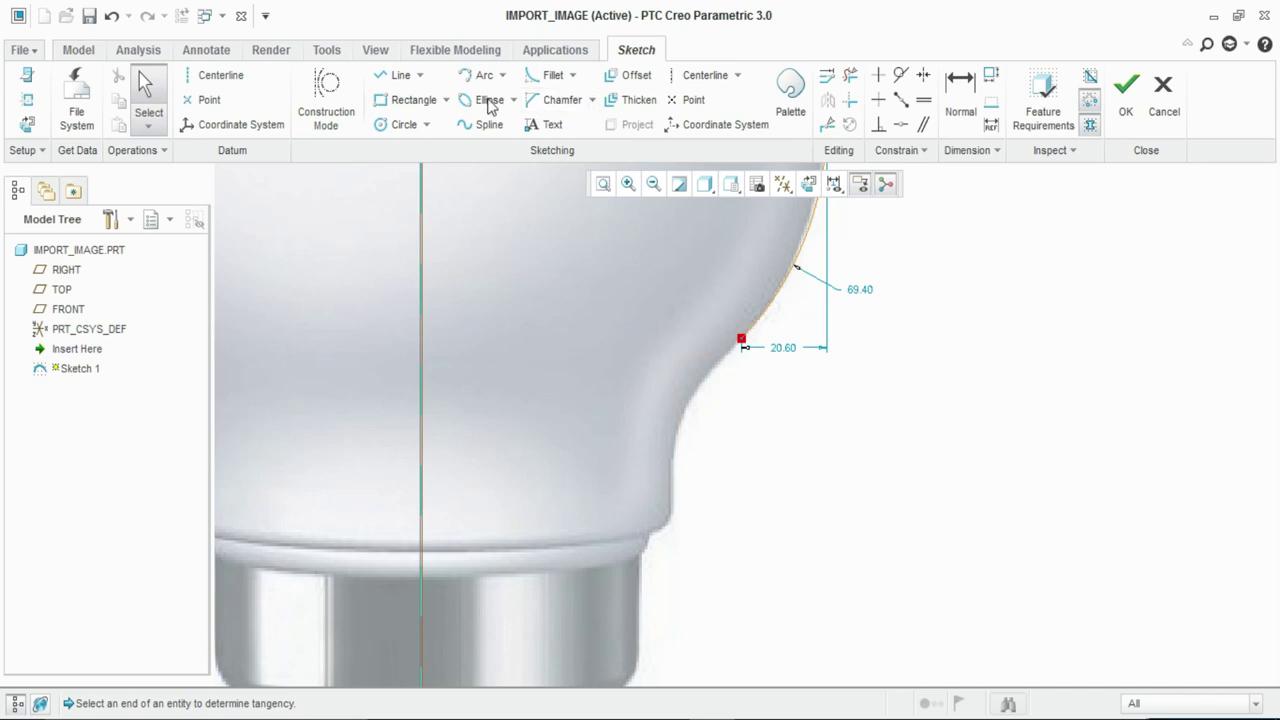
- Draw a spline from the body arc's end down the neck outline, ending about 60 mm from the vertical axis
{"action": "left_click", "coordinate": [482, 124]}
{"action": "left_click", "coordinate": [741, 339]}
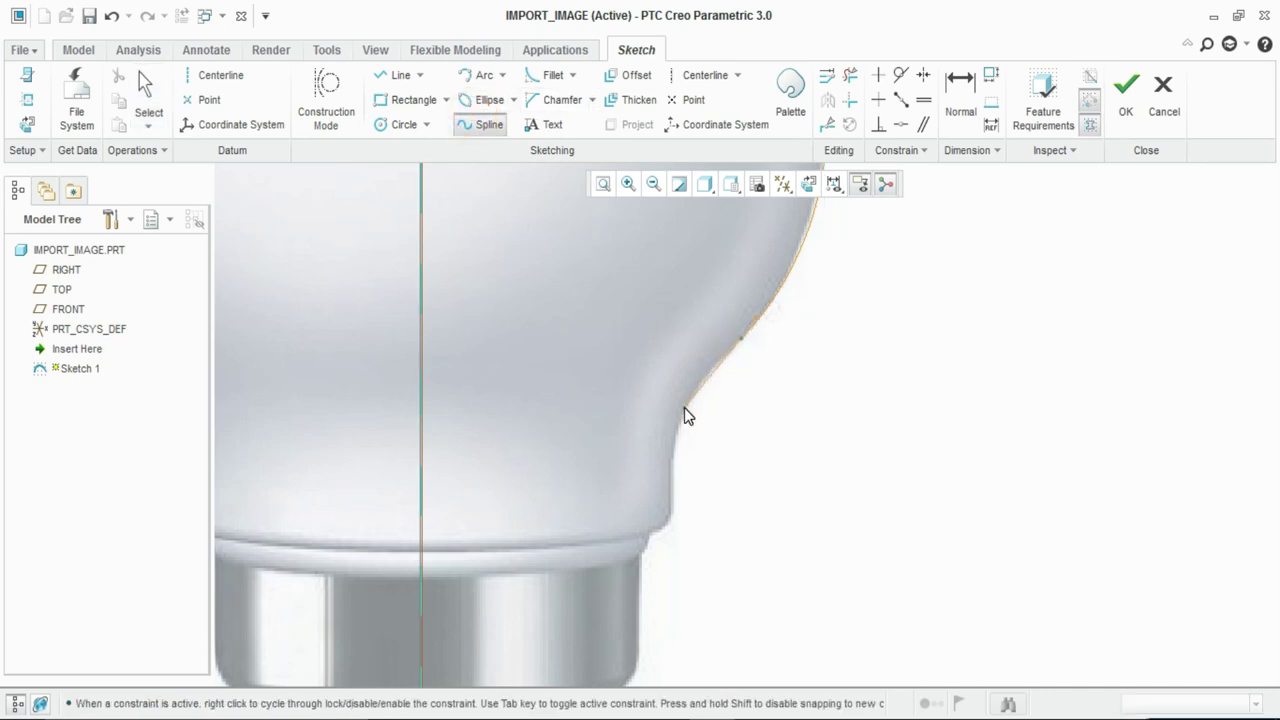
{"action": "left_click", "coordinate": [699, 392]}
{"action": "left_click", "coordinate": [672, 445]}
{"action": "left_click", "coordinate": [670, 519]}
{"action": "middle_click", "coordinate": [670, 519]}
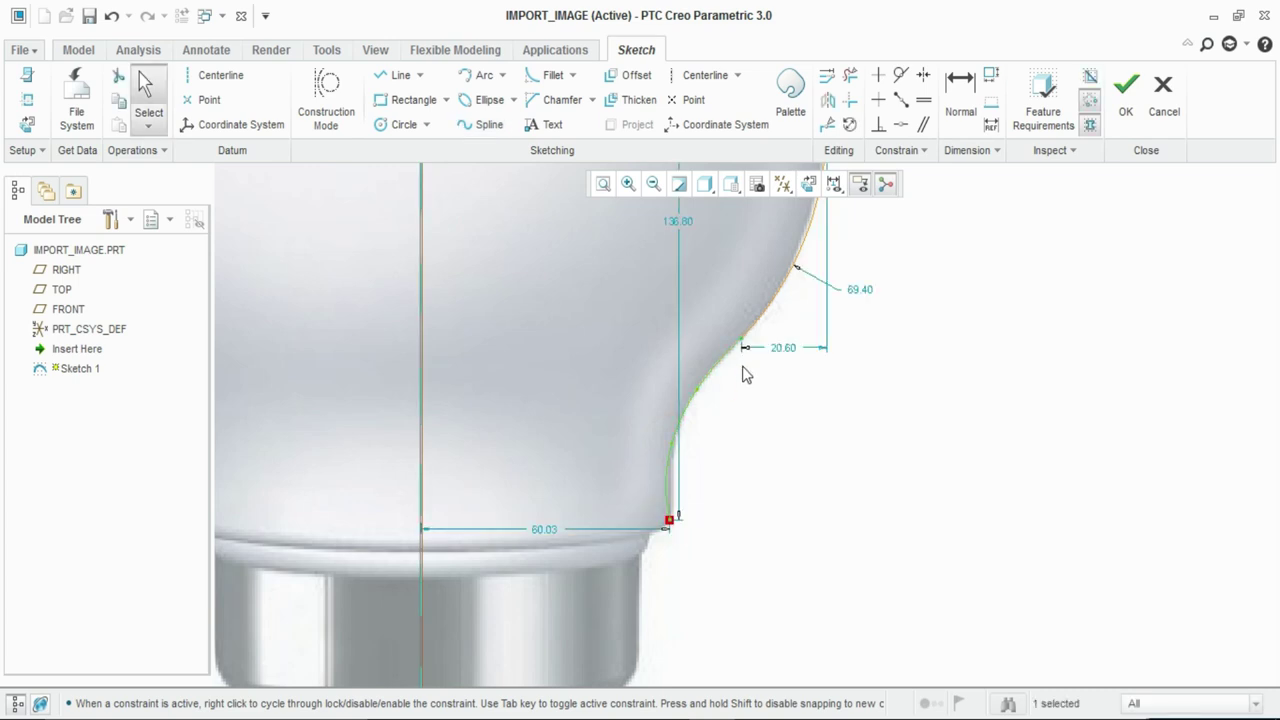
{"action": "left_click", "coordinate": [484, 75]}
{"action": "scroll", "coordinate": [686, 543], "scroll_direction": "down", "scroll_amount": 3}
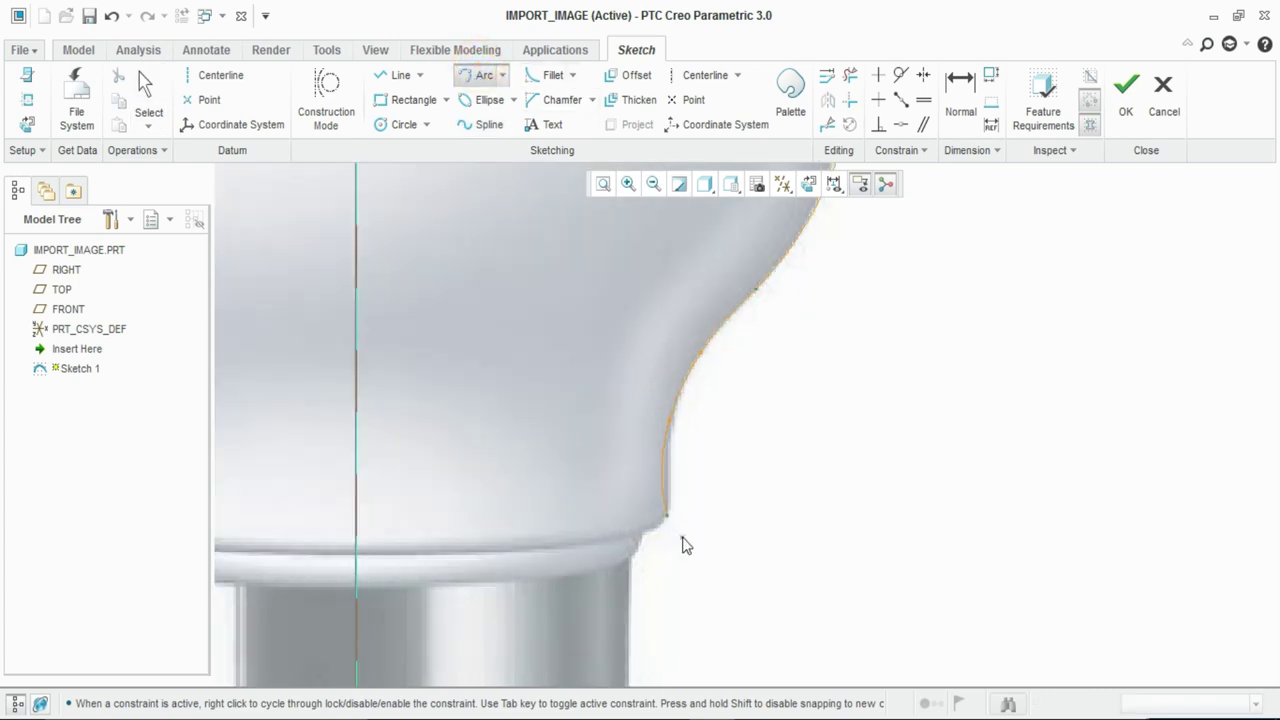
{"action": "left_click", "coordinate": [648, 492]}
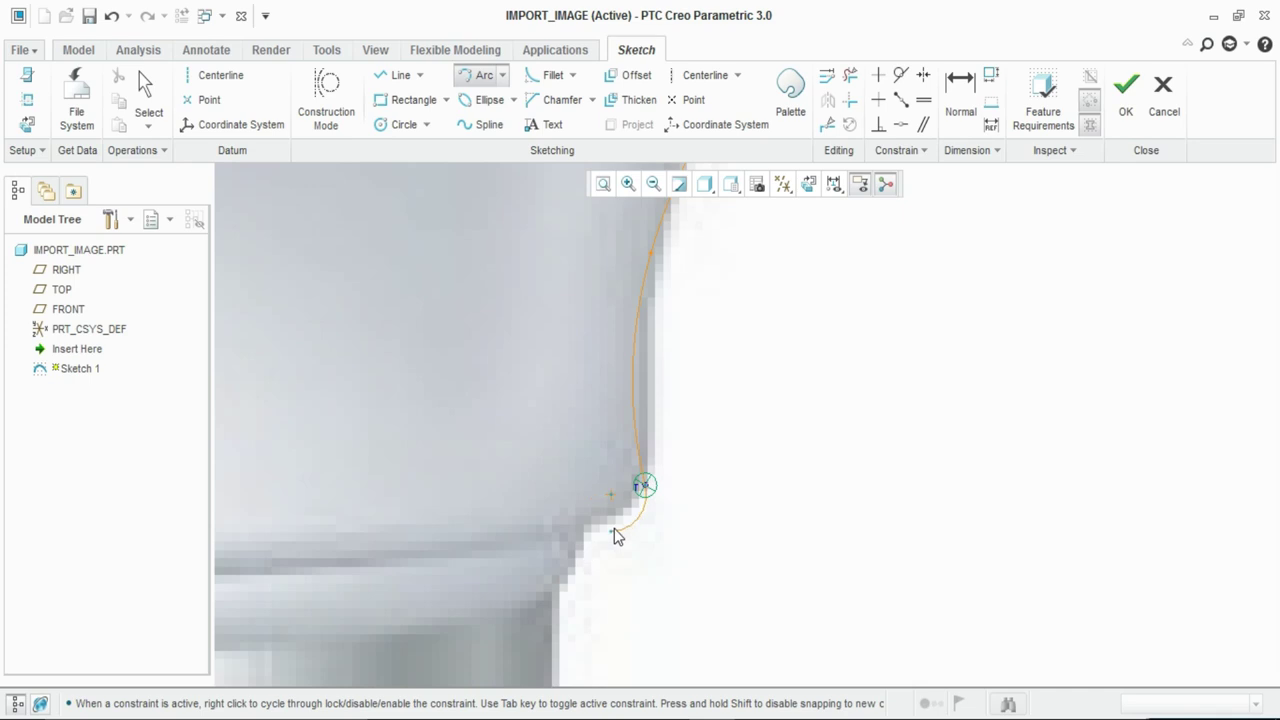
{"action": "scroll", "coordinate": [657, 500], "scroll_direction": "up", "scroll_amount": 2}
{"action": "middle_click", "coordinate": [618, 435]}
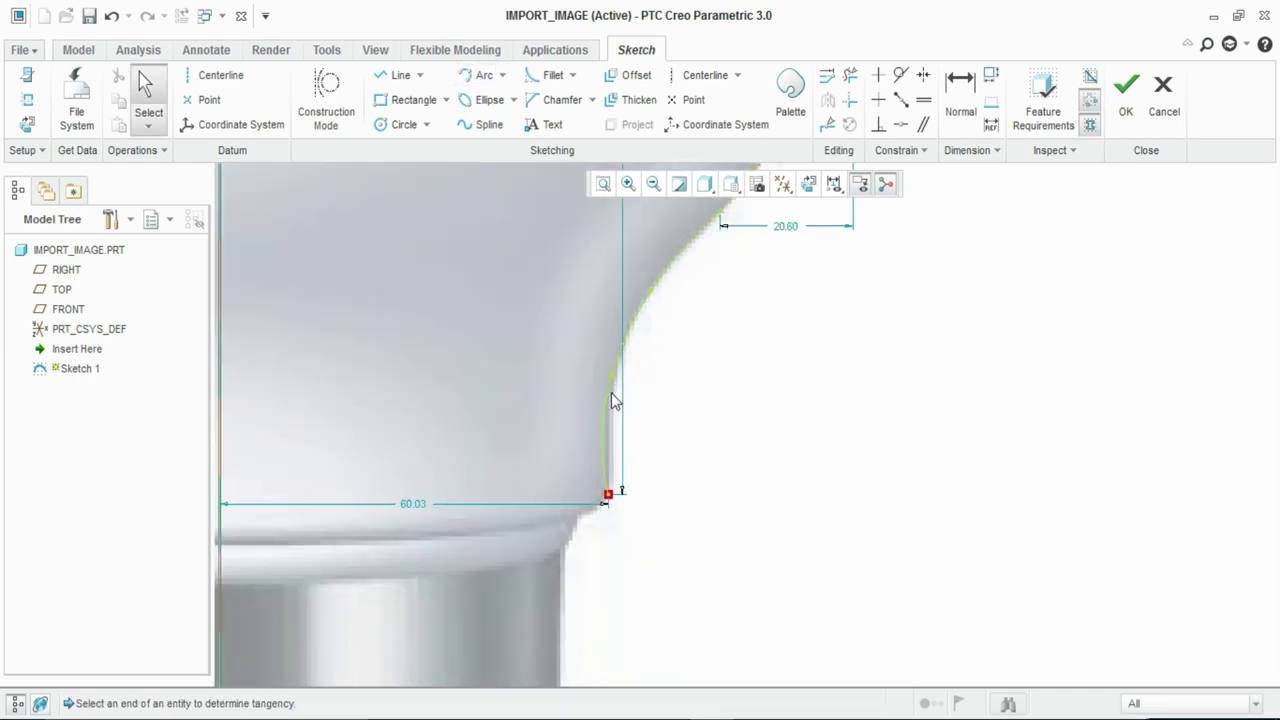
- Edit the neck spline by moving its lower interior point outward onto the bulb's outline in the image
{"action": "double_click", "coordinate": [611, 393]}
{"action": "left_click_drag", "start_coordinate": [610, 374], "coordinate": [627, 351]}
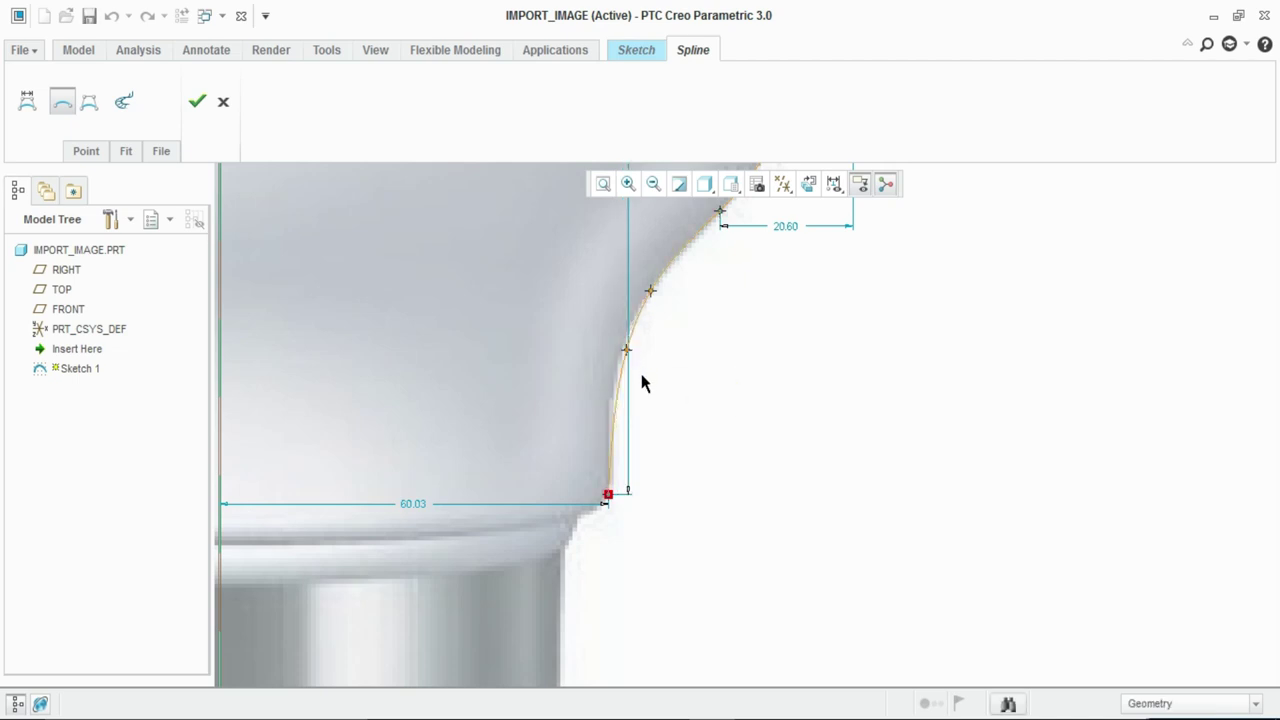
{"action": "scroll", "coordinate": [640, 410], "scroll_direction": "up", "scroll_amount": 2}
{"action": "scroll", "coordinate": [543, 415], "scroll_direction": "down", "scroll_amount": 2}
{"action": "left_click", "coordinate": [197, 101]}
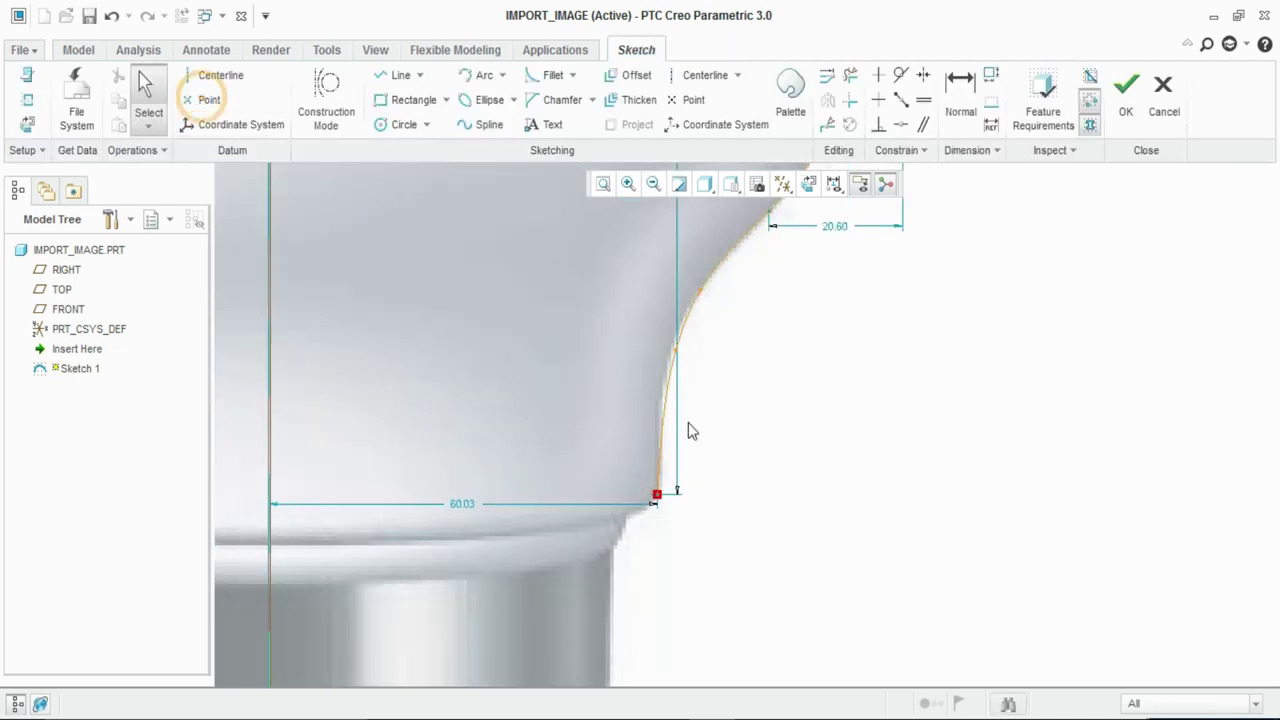
- Draw an arc of about 6.2 mm radius from the neck spline's lower end around the rounded edge of the bulb body
{"action": "scroll", "coordinate": [700, 430], "scroll_direction": "up", "scroll_amount": 3}
{"action": "left_click", "coordinate": [482, 75]}
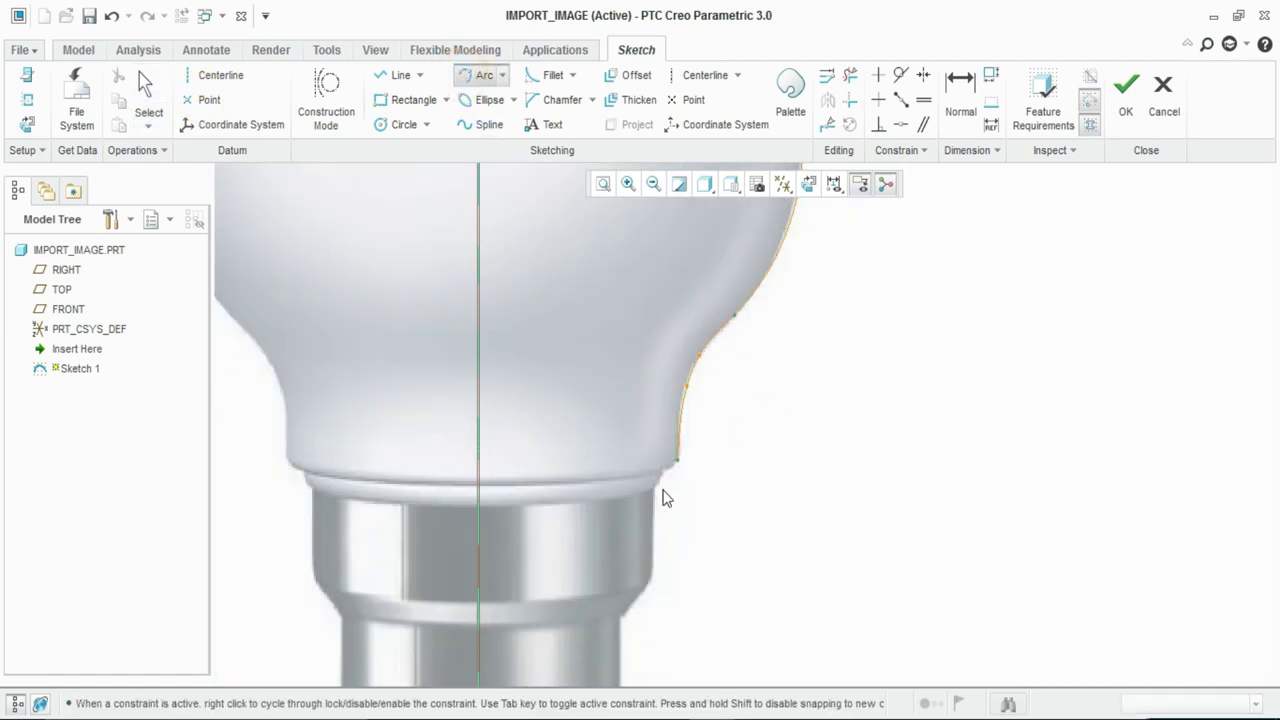
{"action": "scroll", "coordinate": [666, 485], "scroll_direction": "down", "scroll_amount": 5}
{"action": "left_click", "coordinate": [700, 412]}
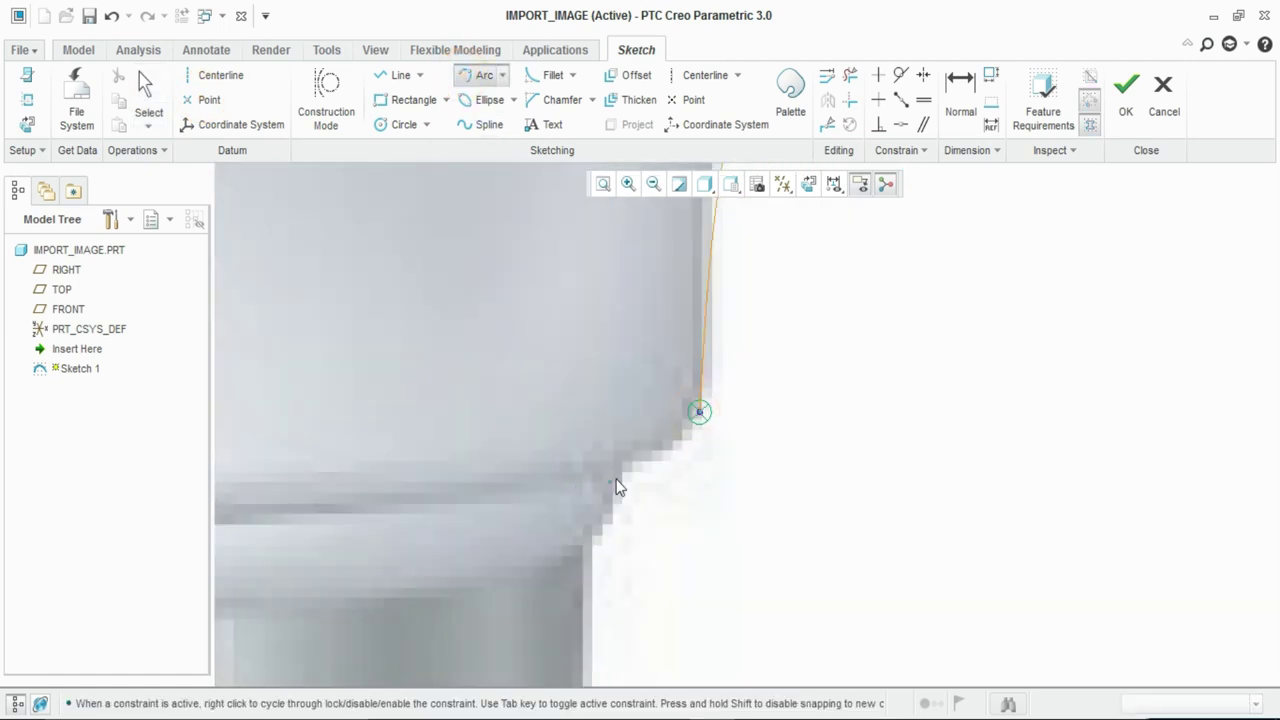
{"action": "left_click", "coordinate": [617, 477]}
{"action": "left_click", "coordinate": [681, 447]}
{"action": "scroll", "coordinate": [651, 471], "scroll_direction": "up", "scroll_amount": 1}
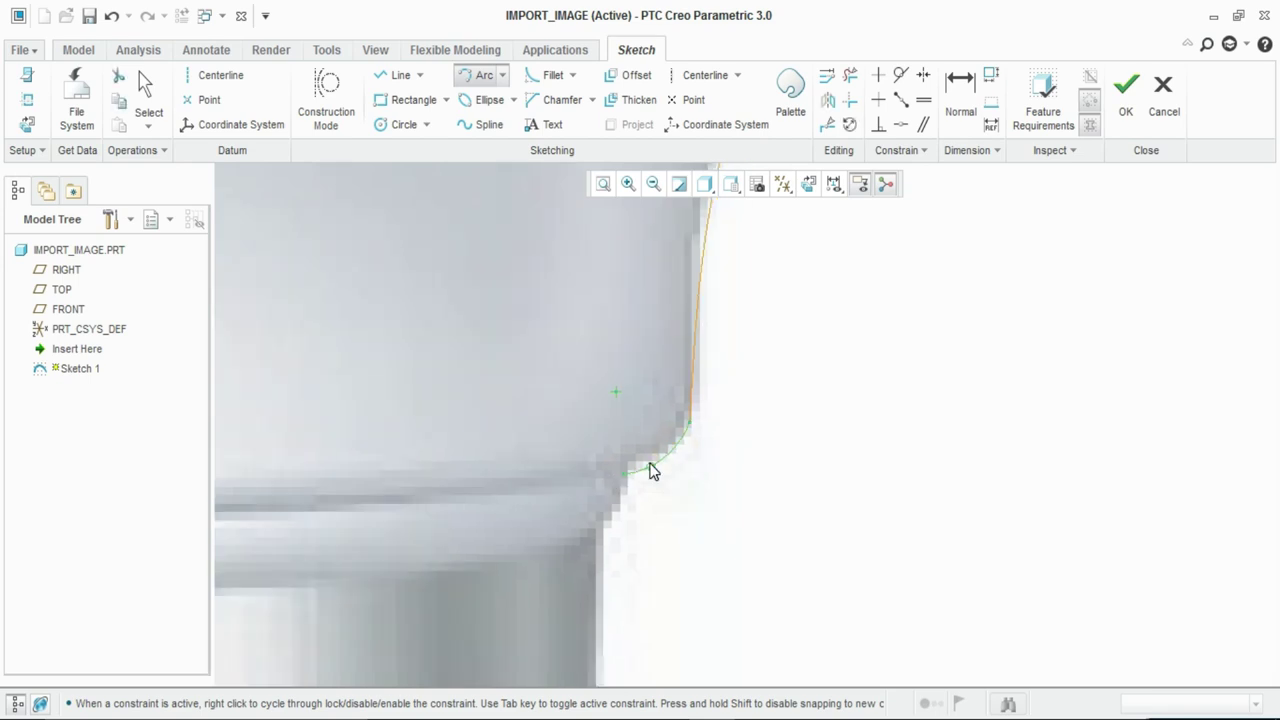
- Draw a vertical line about 1.3 mm long down from the rounded edge arc's lower end
{"action": "left_click", "coordinate": [398, 75]}
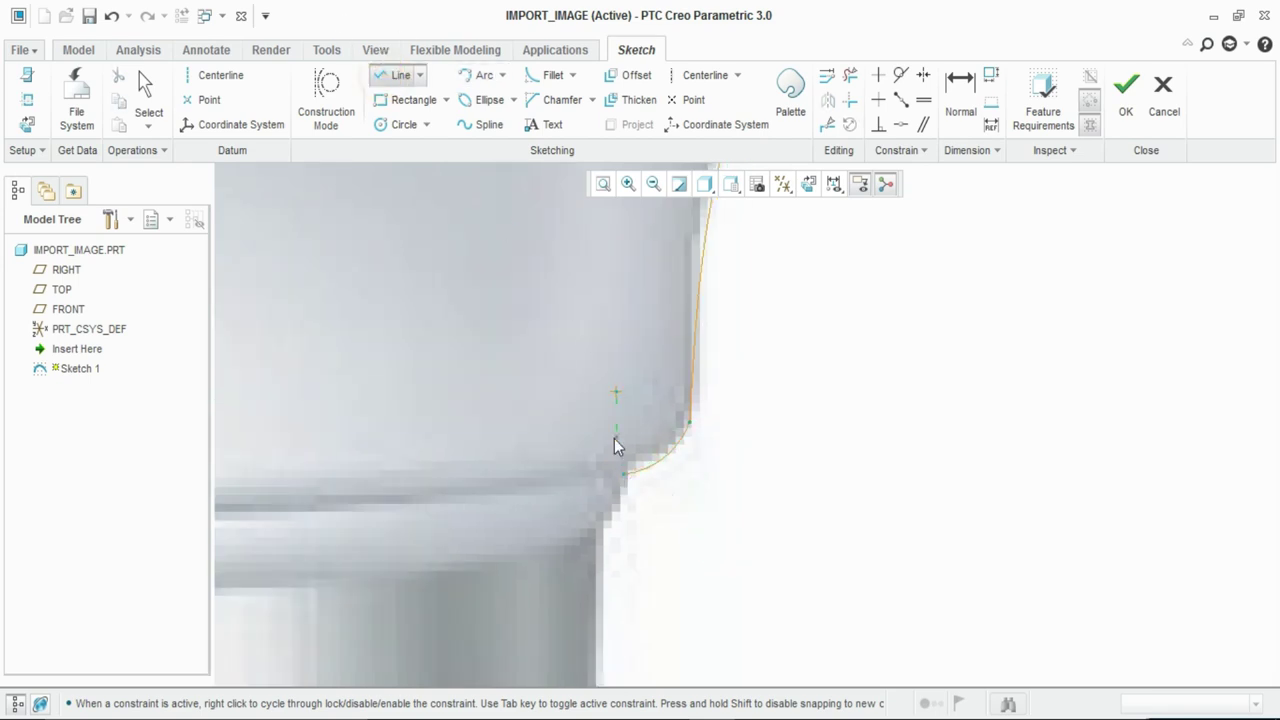
{"action": "scroll", "coordinate": [614, 443], "scroll_direction": "down", "scroll_amount": 1}
{"action": "left_click", "coordinate": [629, 493]}
{"action": "left_click", "coordinate": [630, 520]}
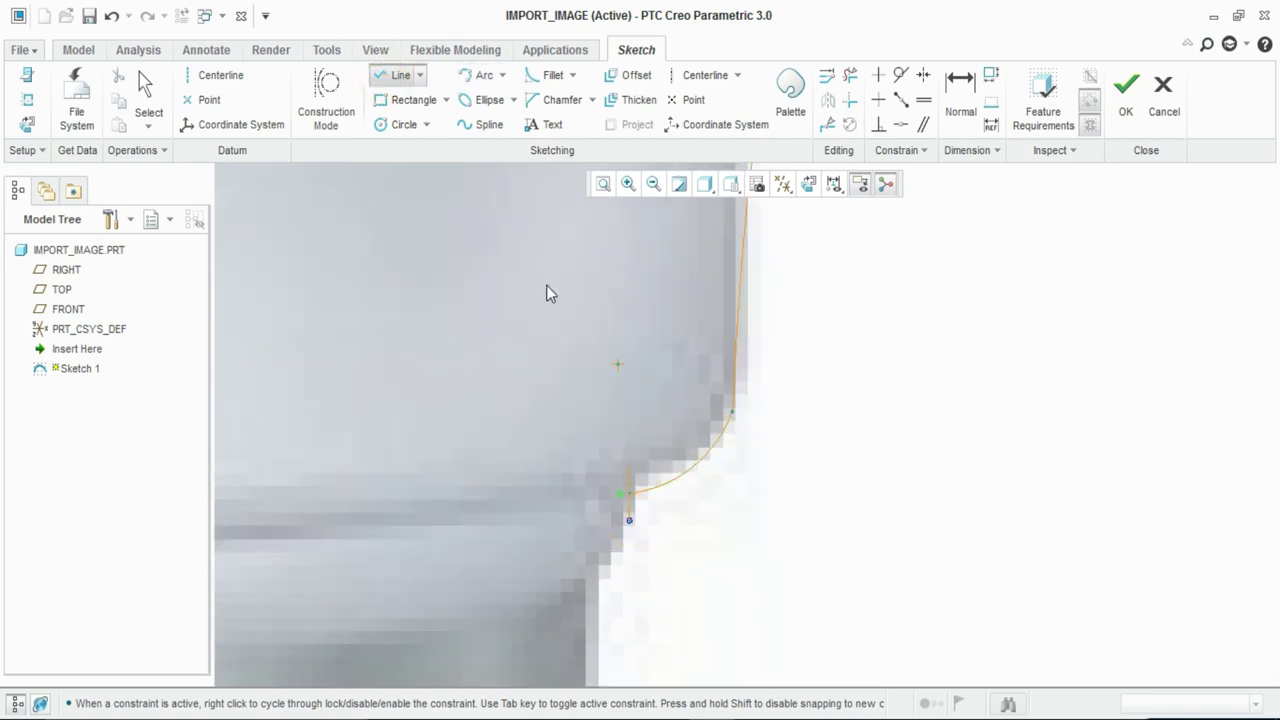
- Draw an arc of about 8.4 mm radius from the short vertical line's lower end inward over the metal collar's upper edge
{"action": "left_click", "coordinate": [480, 75]}
{"action": "left_click", "coordinate": [629, 520]}
{"action": "left_click", "coordinate": [563, 598]}
{"action": "left_click", "coordinate": [624, 537]}
{"action": "middle_click", "coordinate": [625, 490]}
- Draw a vertical line about 27 mm long from the collar arc's midpoint down the collar's straight side
{"action": "left_click", "coordinate": [386, 80]}
{"action": "scroll", "coordinate": [545, 226], "scroll_direction": "up", "scroll_amount": 2}
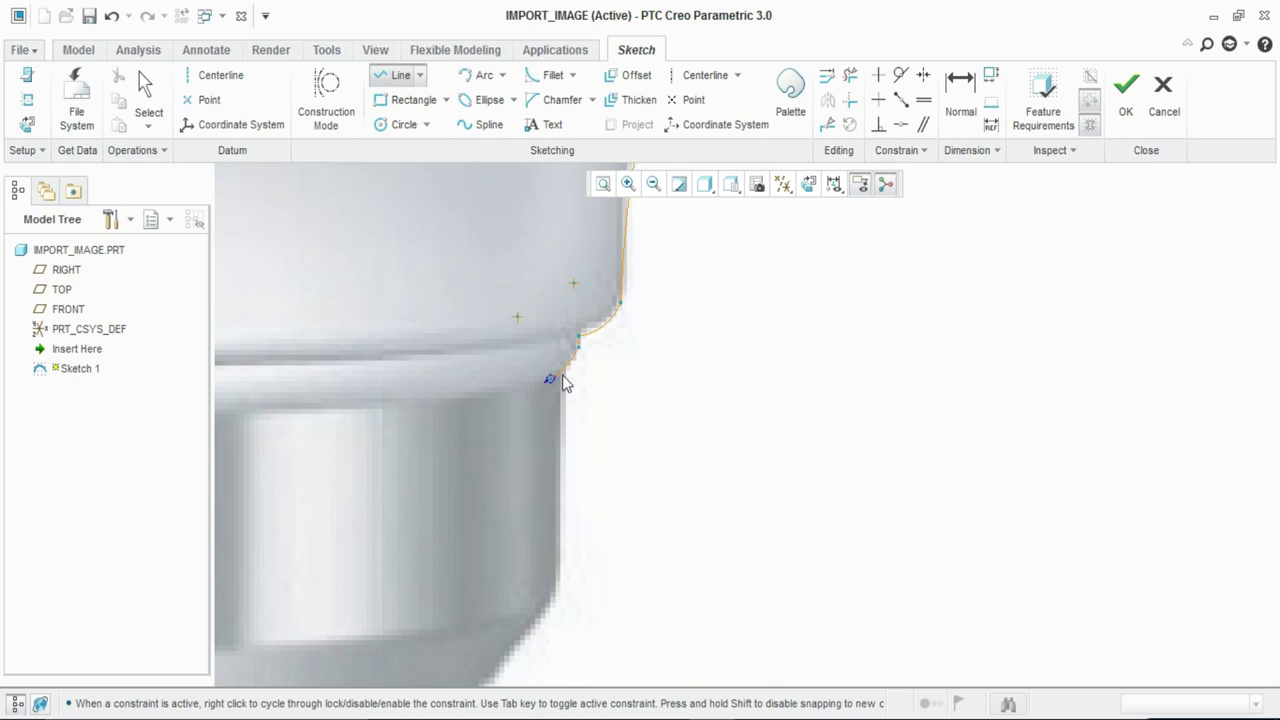
{"action": "scroll", "coordinate": [565, 371], "scroll_direction": "down", "scroll_amount": 3}
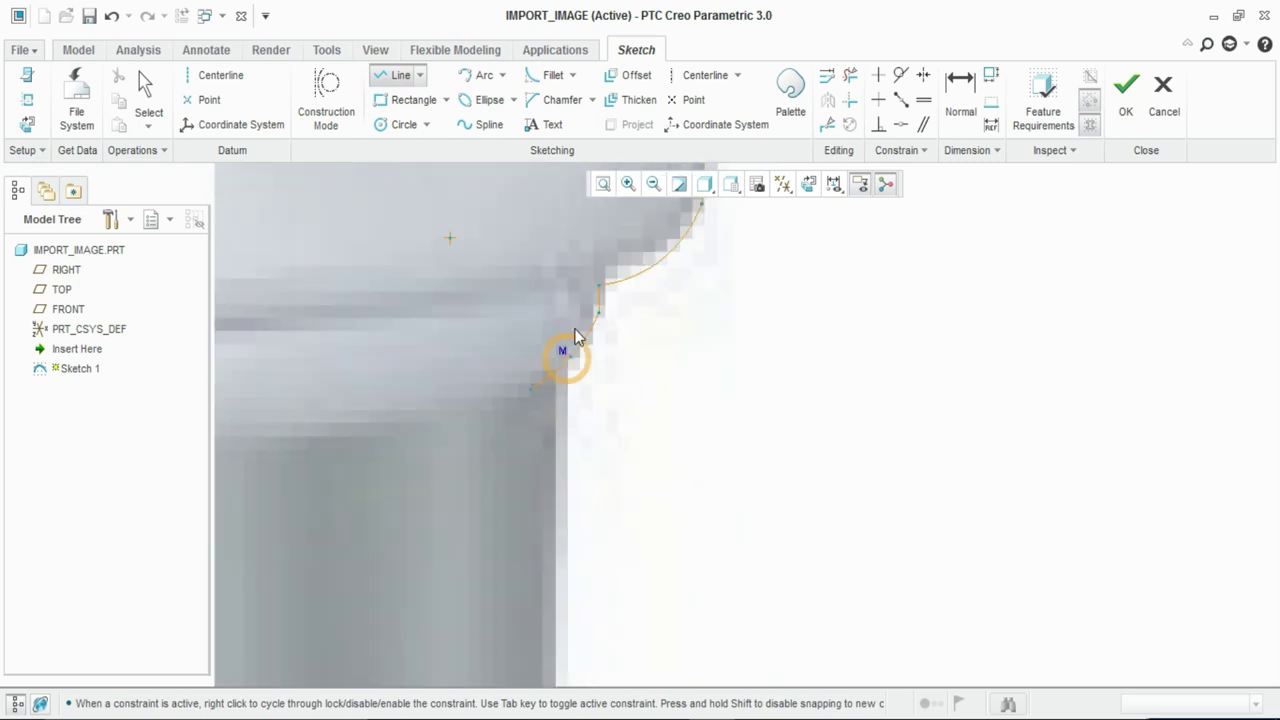
{"action": "left_click", "coordinate": [576, 338]}
{"action": "scroll", "coordinate": [576, 338], "scroll_direction": "up", "scroll_amount": 3}
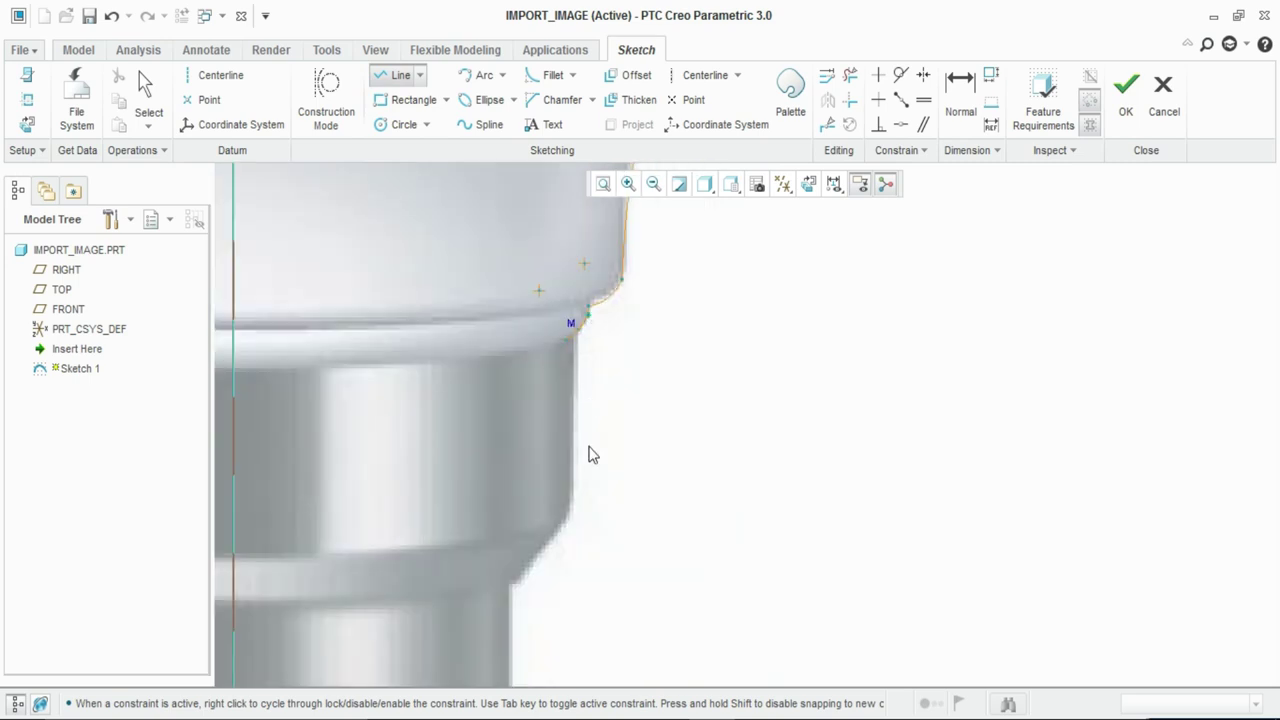
{"action": "left_click", "coordinate": [578, 516]}
- Continue the line chain along the collar's slanted shoulder and a short horizontal segment inward to the metal cap's side
{"action": "middle_click", "coordinate": [539, 567]}
{"action": "left_click", "coordinate": [520, 583]}
{"action": "scroll", "coordinate": [514, 583], "scroll_direction": "down", "scroll_amount": 5}
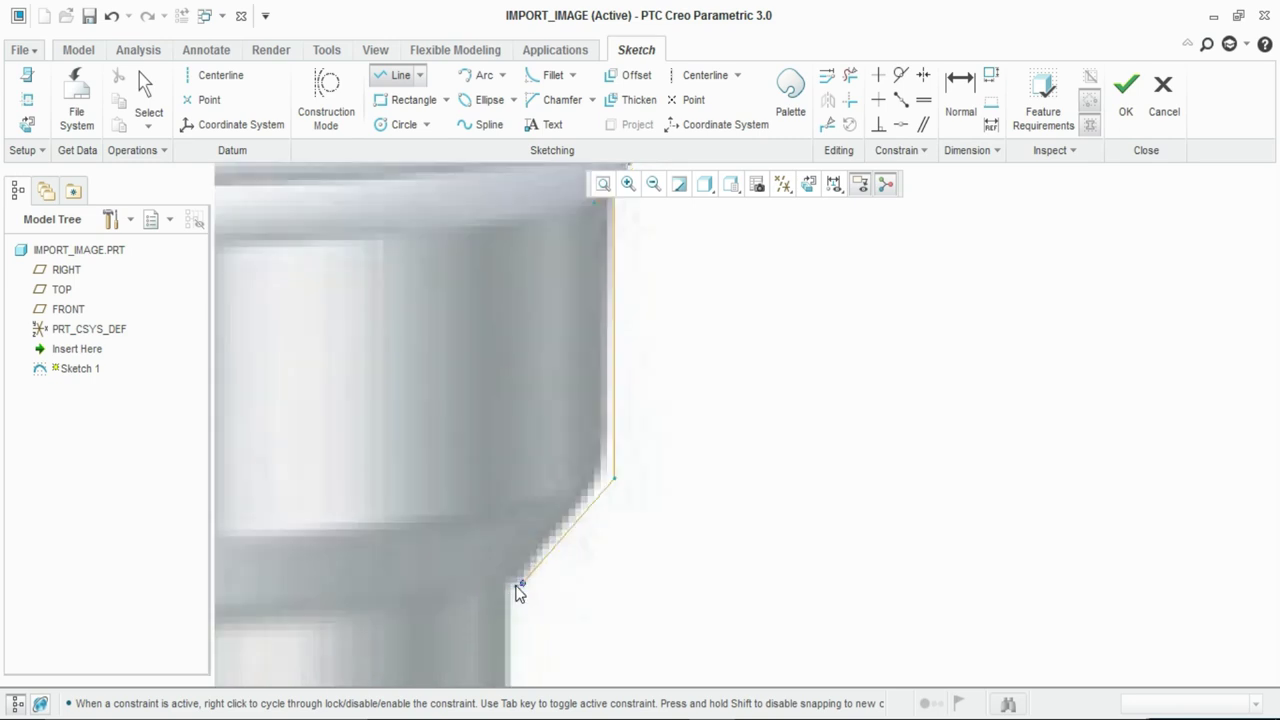
{"action": "left_click", "coordinate": [498, 583]}
- Continue with a vertical line down the metal cap's side, ending just below the side pin
{"action": "scroll", "coordinate": [578, 382], "scroll_direction": "up", "scroll_amount": 5}
{"action": "scroll", "coordinate": [589, 372], "scroll_direction": "up", "scroll_amount": 3}
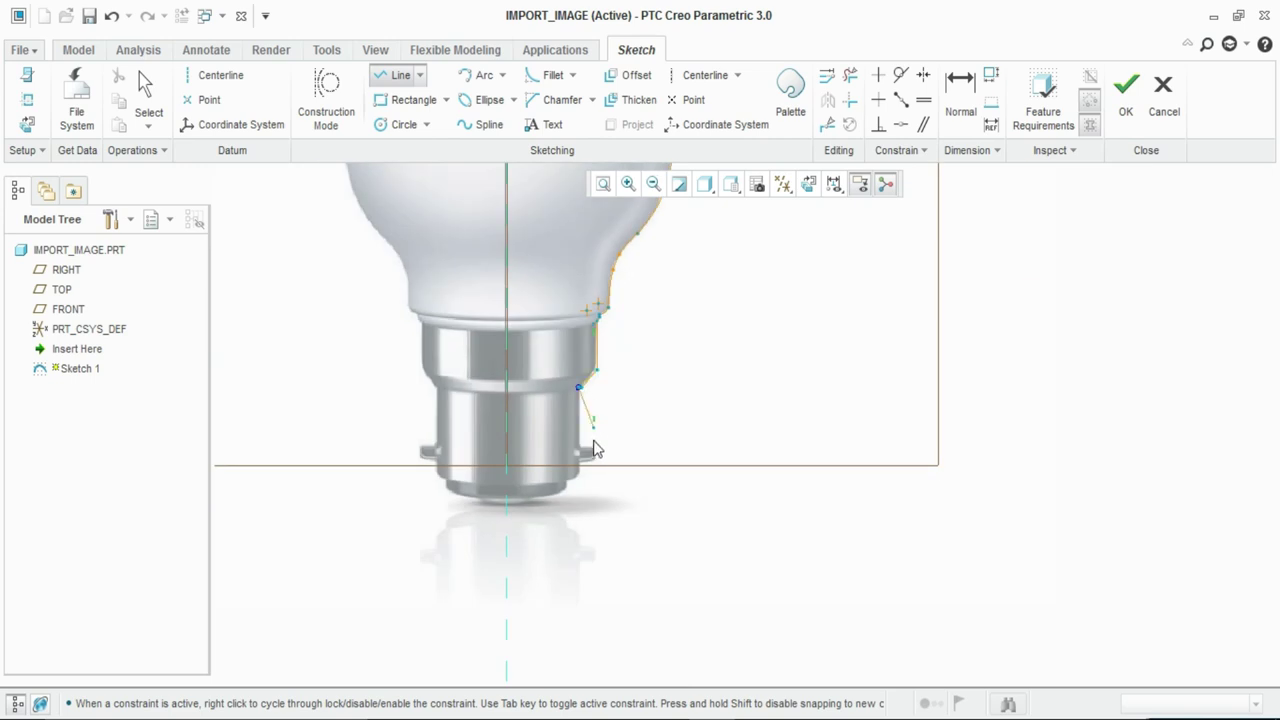
{"action": "scroll", "coordinate": [568, 505], "scroll_direction": "down", "scroll_amount": 3}
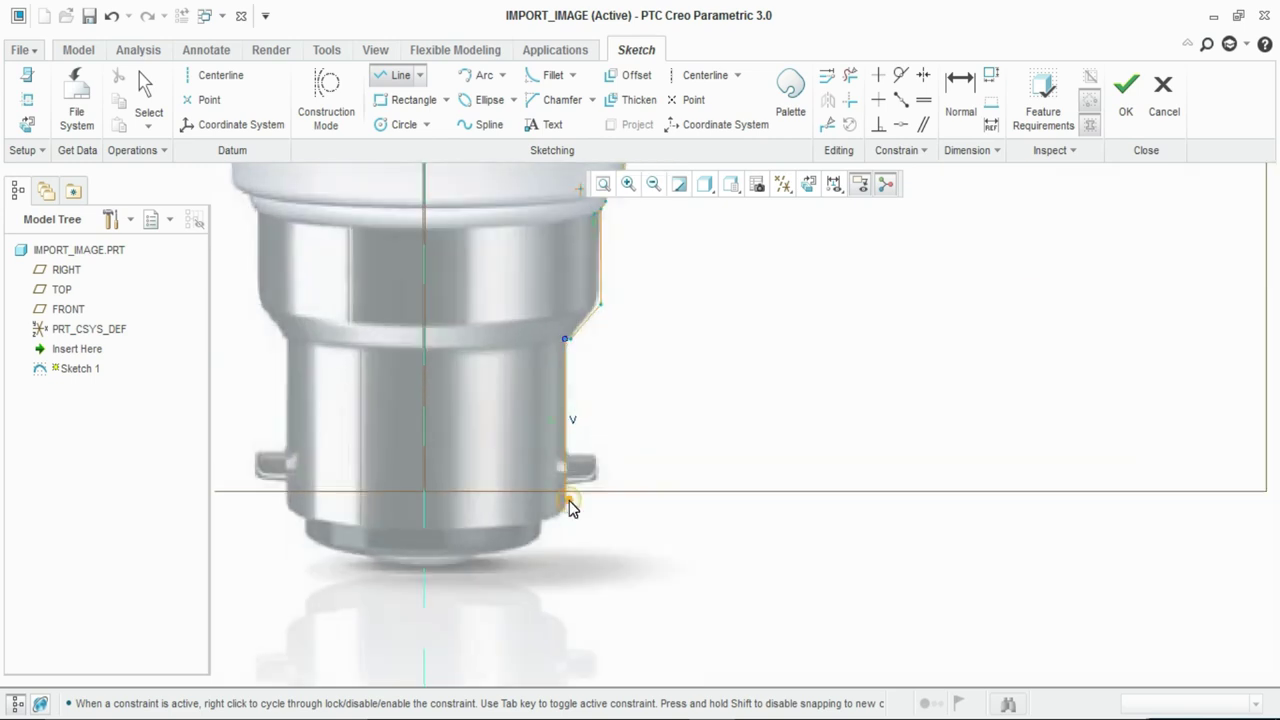
{"action": "left_click", "coordinate": [569, 502]}
{"action": "middle_click", "coordinate": [569, 502]}
{"action": "middle_click", "coordinate": [659, 302]}
- Draw an arc from the cap side line's lower end around the cap's rounded lower corner
{"action": "scroll", "coordinate": [659, 302], "scroll_direction": "up", "scroll_amount": 1}
{"action": "left_click", "coordinate": [468, 77]}
{"action": "left_click", "coordinate": [470, 78]}
{"action": "scroll", "coordinate": [580, 440], "scroll_direction": "down", "scroll_amount": 4}
{"action": "scroll", "coordinate": [561, 470], "scroll_direction": "down", "scroll_amount": 2}
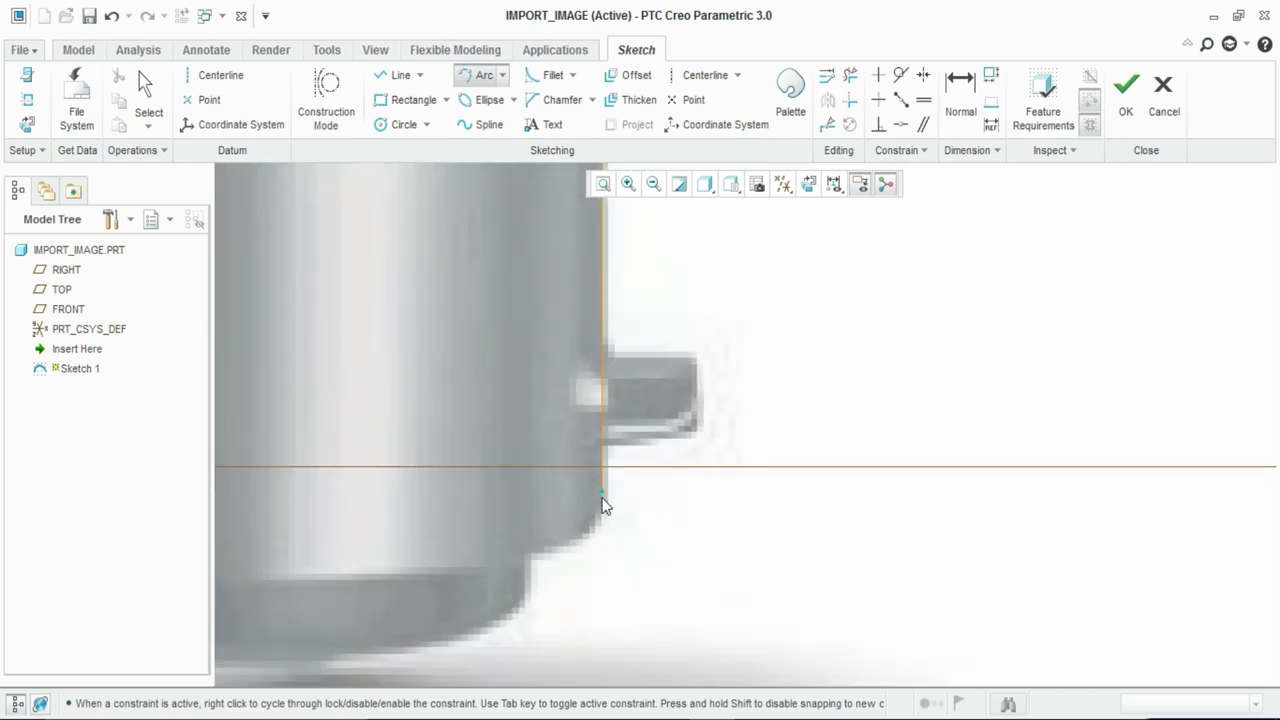
{"action": "left_click", "coordinate": [601, 491]}
{"action": "left_click", "coordinate": [541, 552]}
- Draw a short horizontal line inward from the corner arc and a short vertical line down the bottom rim
{"action": "left_click", "coordinate": [407, 75]}
{"action": "left_click", "coordinate": [523, 554]}
{"action": "left_click", "coordinate": [525, 605]}
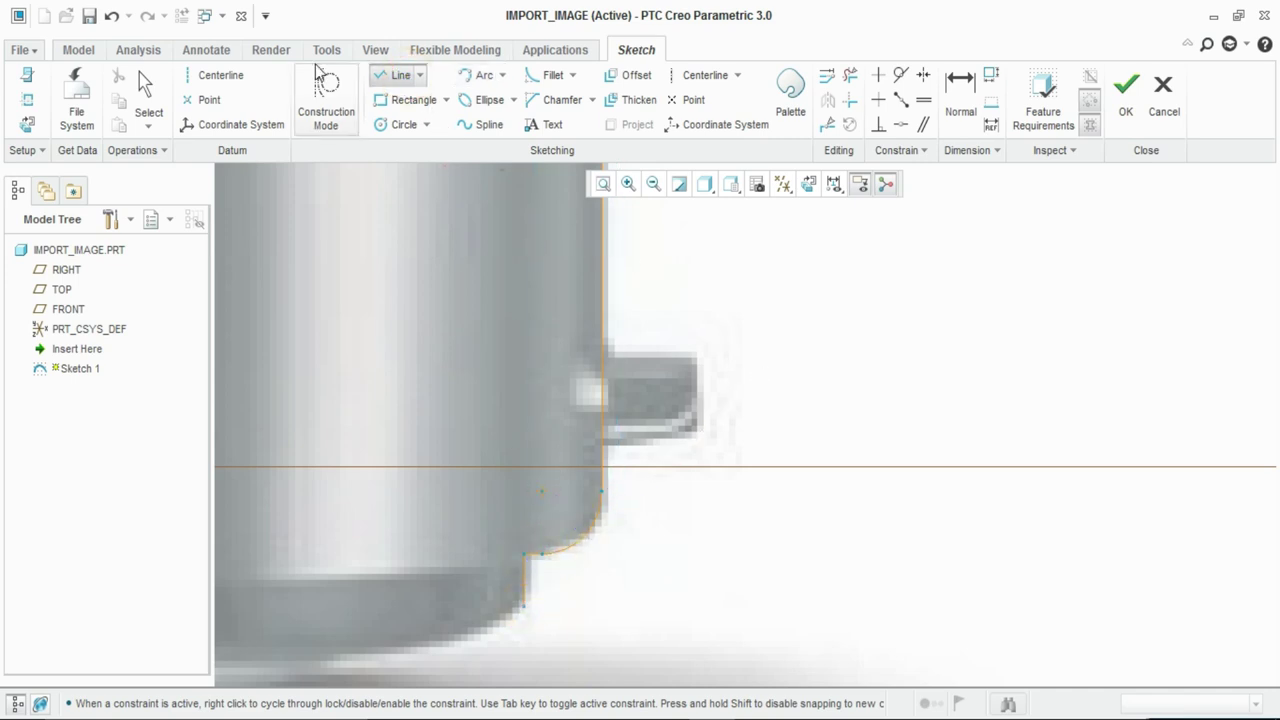
- Draw a spline from the short vertical line's lower end along the cap's curved underside to the vertical axis
{"action": "left_click", "coordinate": [482, 75]}
{"action": "scroll", "coordinate": [785, 240], "scroll_direction": "up", "scroll_amount": 2}
{"action": "scroll", "coordinate": [670, 432], "scroll_direction": "down", "scroll_amount": 3}
{"action": "left_click", "coordinate": [635, 422]}
{"action": "left_click", "coordinate": [493, 118]}
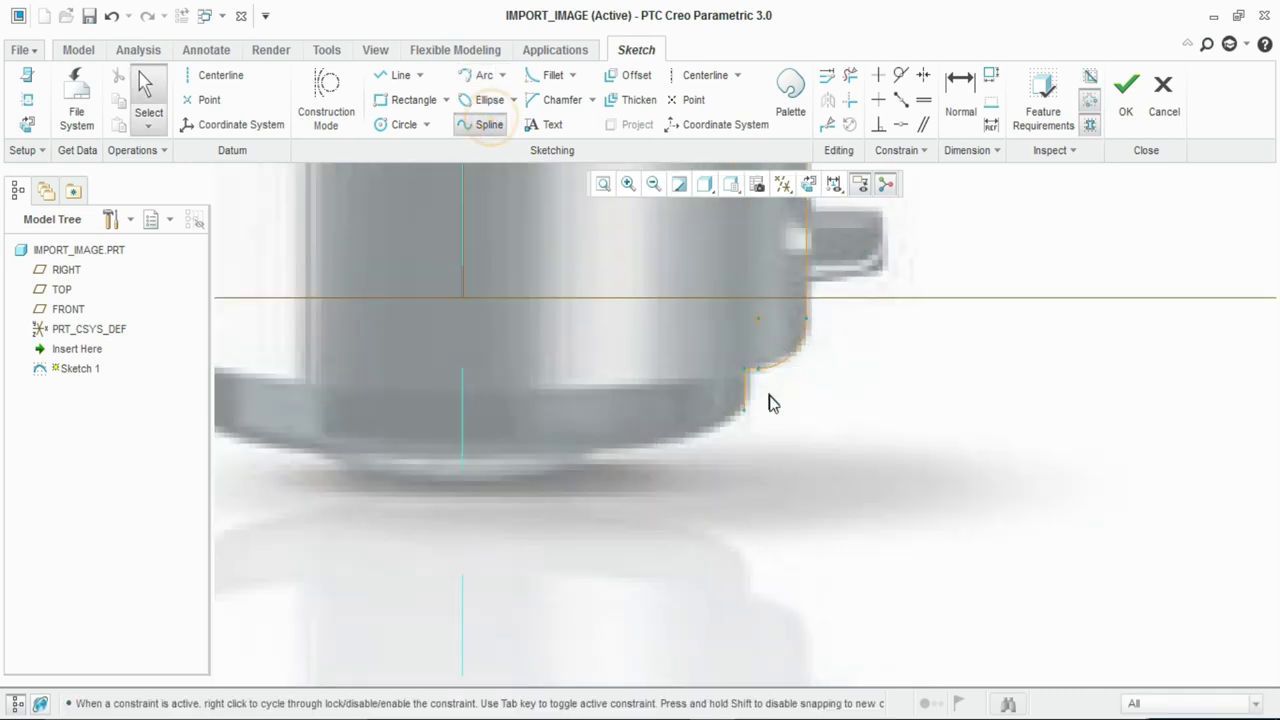
{"action": "left_click", "coordinate": [750, 415]}
{"action": "left_click", "coordinate": [746, 411]}
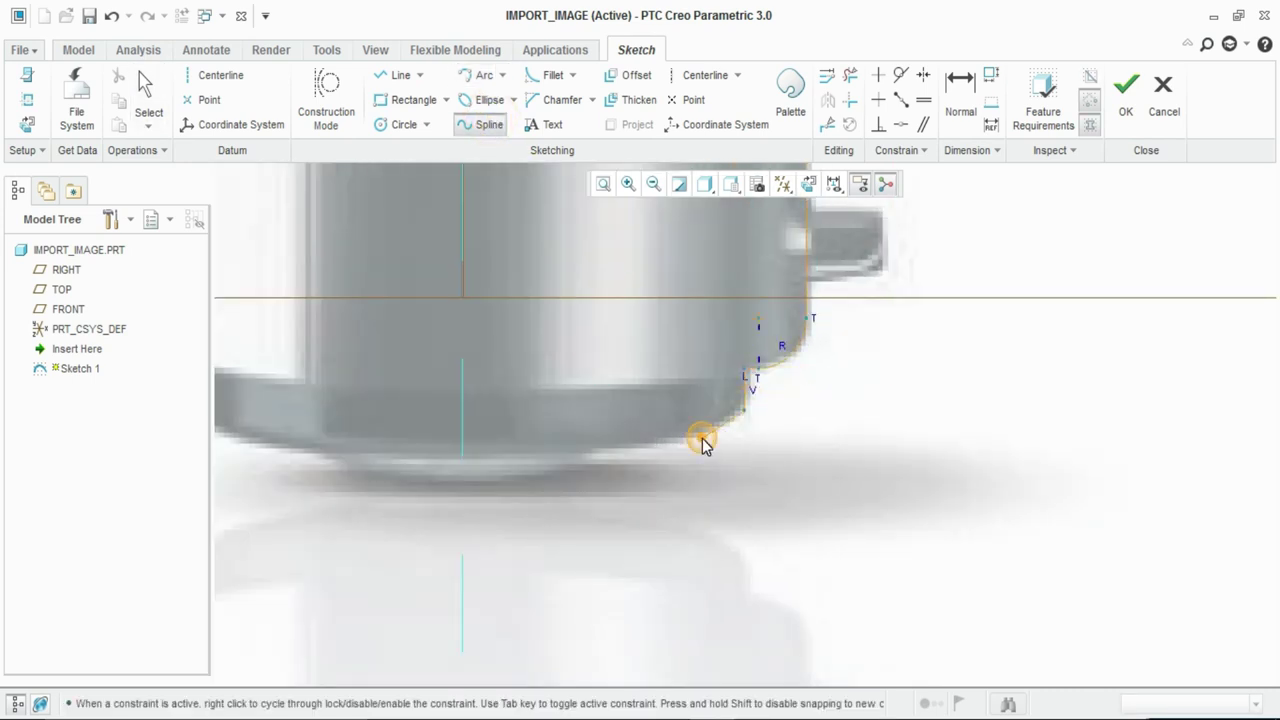
{"action": "left_click", "coordinate": [557, 465]}
{"action": "middle_click", "coordinate": [477, 413]}
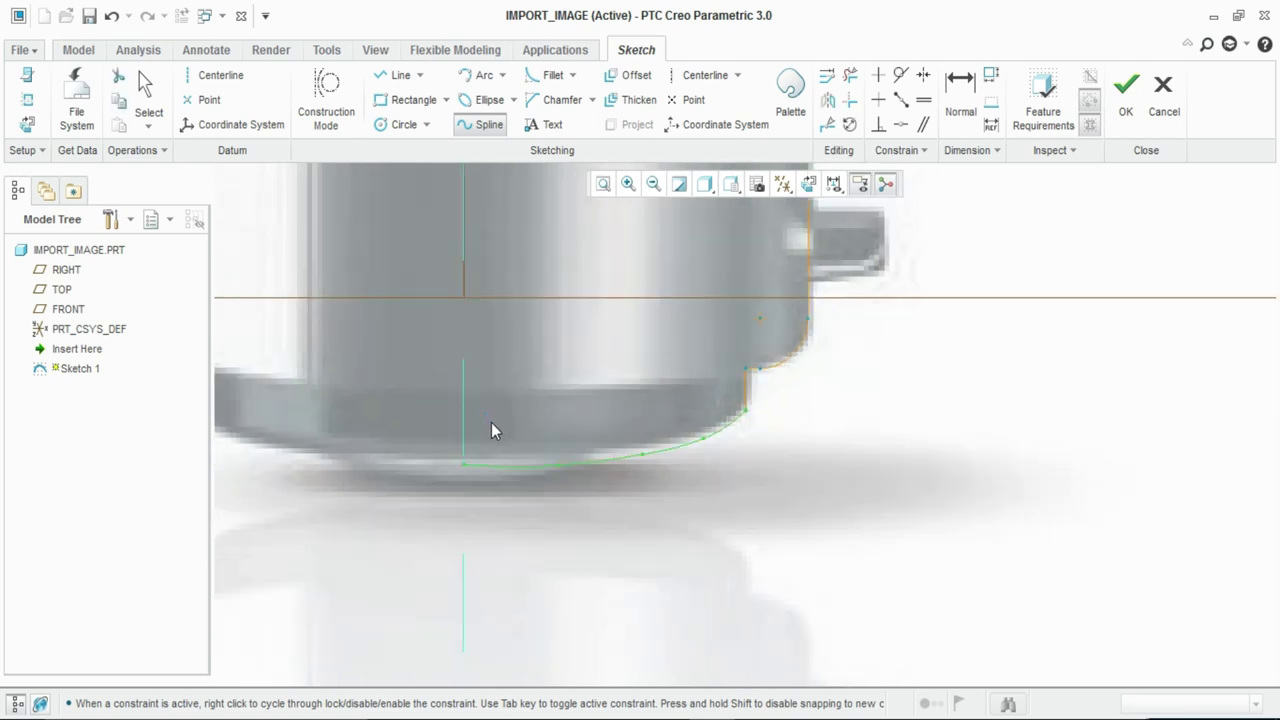
{"action": "scroll", "coordinate": [492, 422], "scroll_direction": "up", "scroll_amount": 7}
{"action": "scroll", "coordinate": [597, 292], "scroll_direction": "up", "scroll_amount": 1}
{"action": "middle_click", "coordinate": [597, 292]}
- Trim the surplus end of the collar arc beyond the start of the collar's vertical side line
{"action": "scroll", "coordinate": [590, 300], "scroll_direction": "down", "scroll_amount": 10}
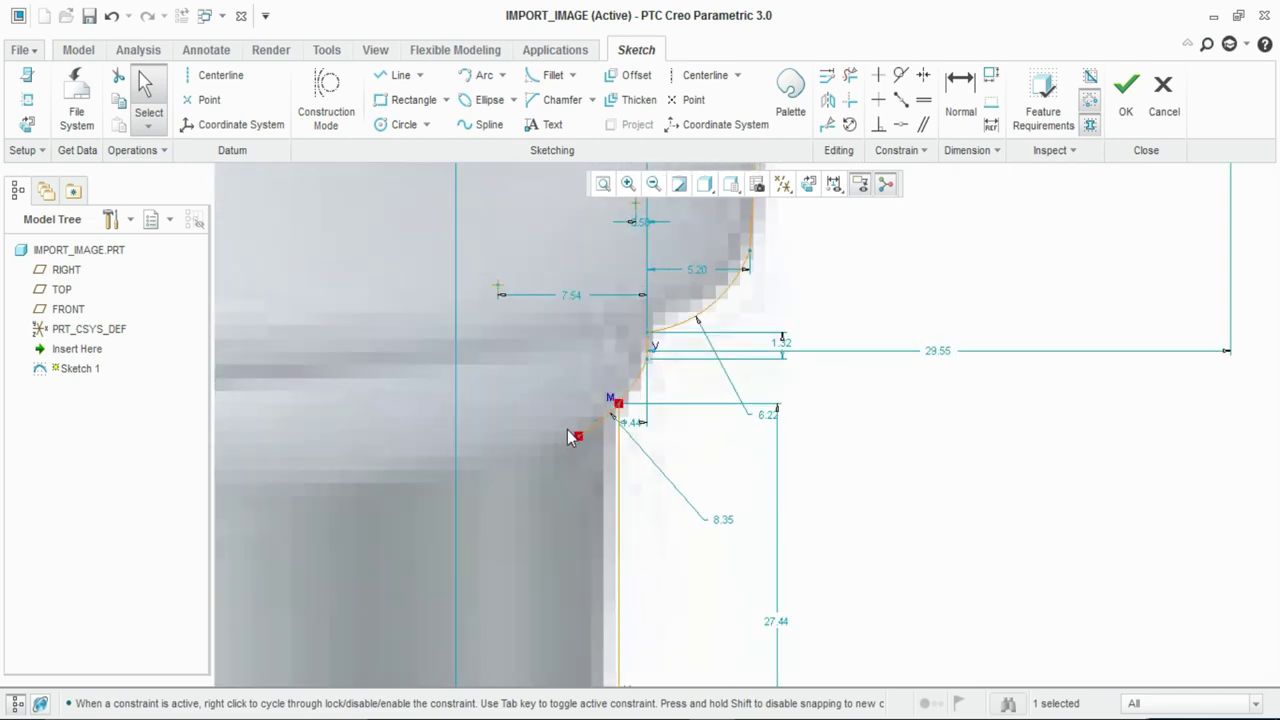
{"action": "left_click", "coordinate": [849, 75]}
{"action": "left_click", "coordinate": [660, 373]}
{"action": "scroll", "coordinate": [762, 318], "scroll_direction": "up", "scroll_amount": 1}
{"action": "middle_click", "coordinate": [752, 330]}
{"action": "scroll", "coordinate": [755, 338], "scroll_direction": "up", "scroll_amount": 5}
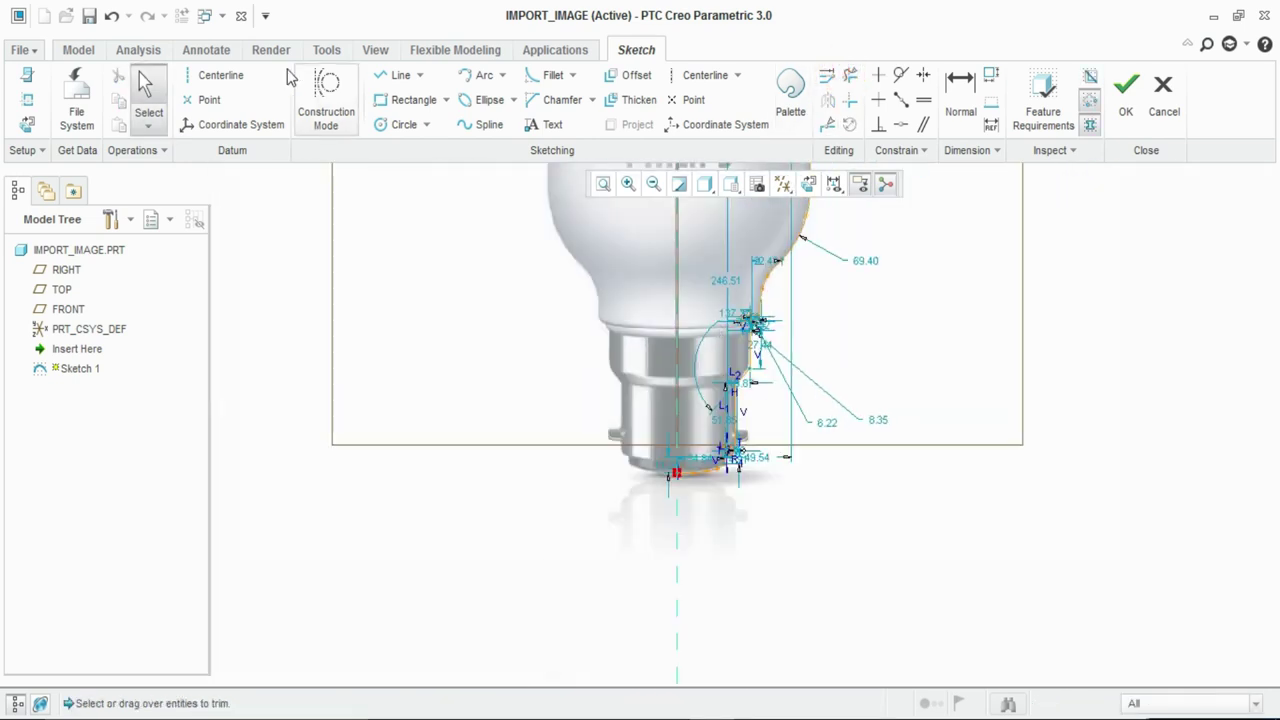
- Add a datum centerline along the vertical axis of the bulb
{"action": "left_click", "coordinate": [220, 75]}
{"action": "left_click", "coordinate": [677, 323]}
{"action": "left_click", "coordinate": [677, 277]}
{"action": "middle_click", "coordinate": [836, 260]}
- Close the revolve section with lines from the rim's upper end to the axis and down to the bottom, and complete the 360° revolve
{"action": "scroll", "coordinate": [662, 416], "scroll_direction": "up", "scroll_amount": 2}
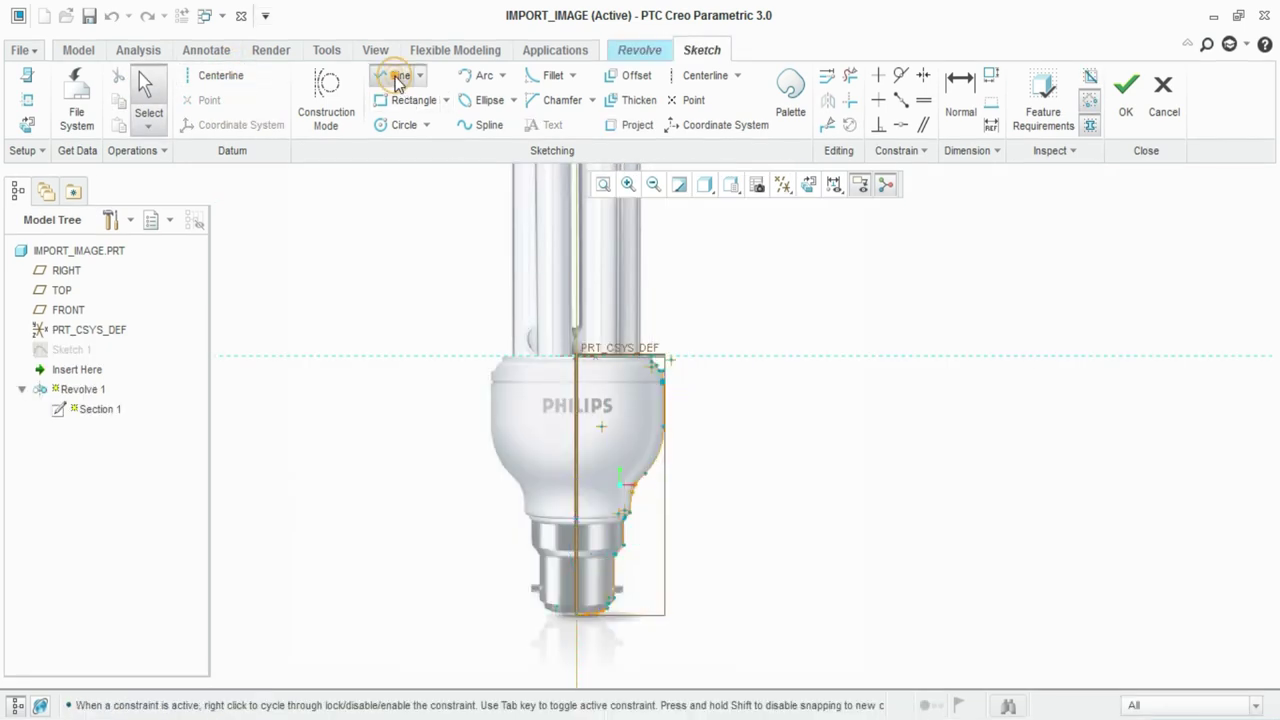
{"action": "scroll", "coordinate": [635, 370], "scroll_direction": "down", "scroll_amount": 4}
{"action": "left_click", "coordinate": [726, 300]}
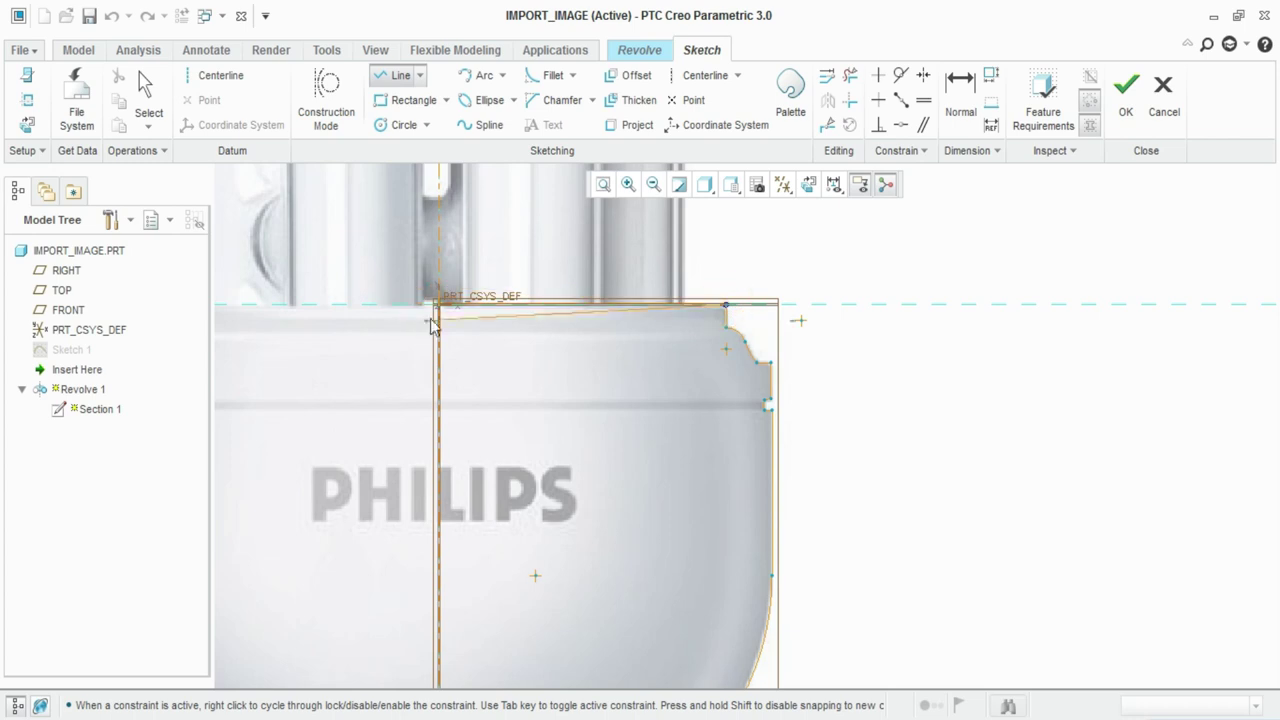
{"action": "left_click", "coordinate": [440, 305]}
{"action": "scroll", "coordinate": [590, 200], "scroll_direction": "up", "scroll_amount": 3}
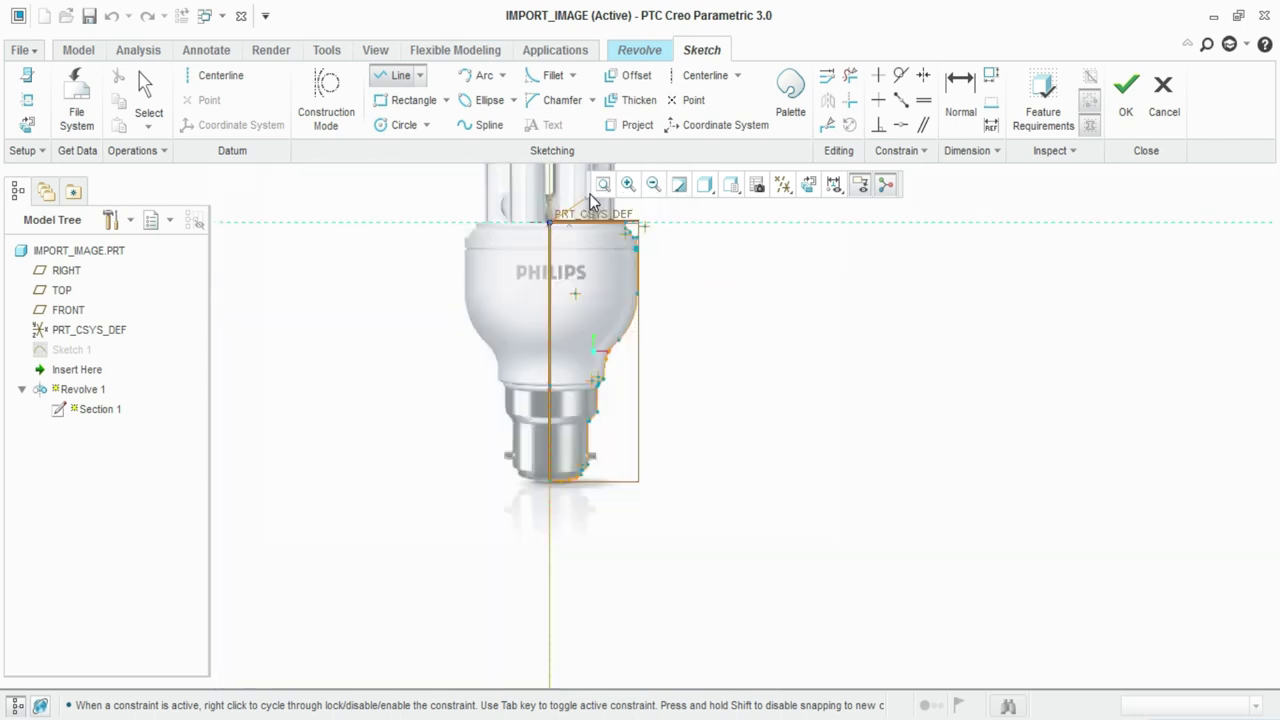
{"action": "left_click", "coordinate": [550, 484]}
{"action": "middle_click", "coordinate": [783, 309]}
{"action": "left_click", "coordinate": [1125, 92]}
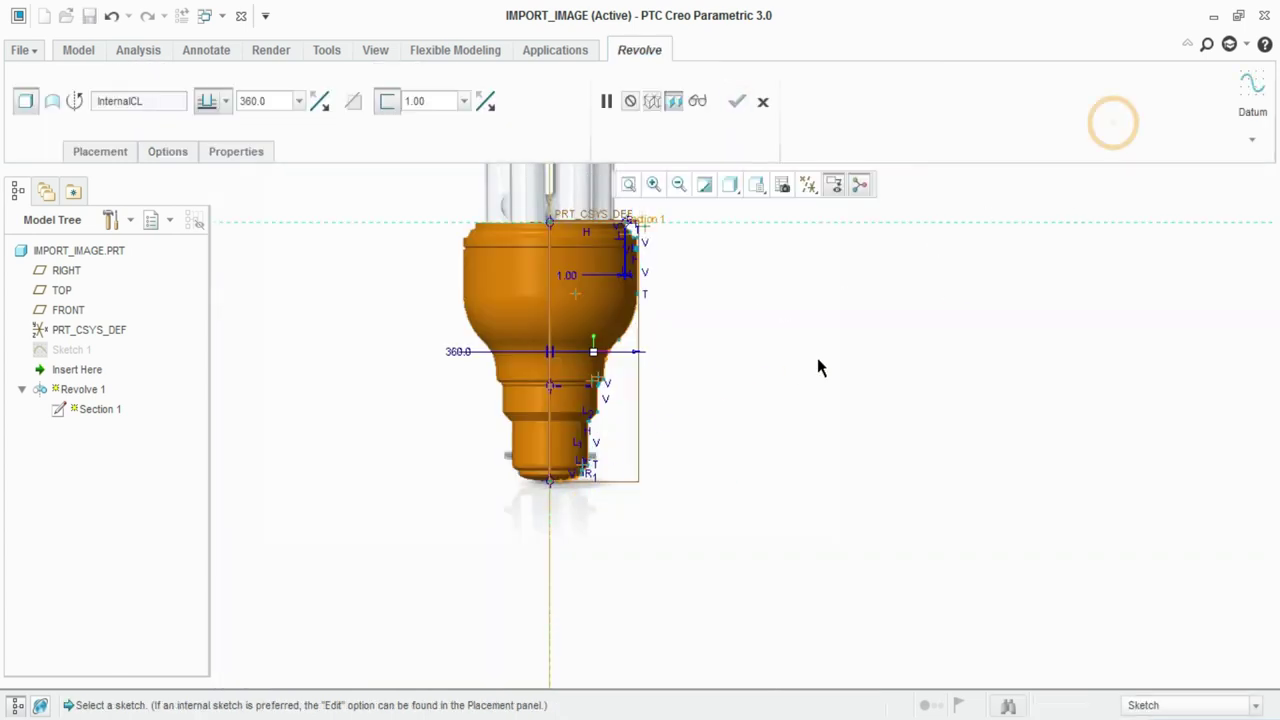
{"action": "middle_click", "coordinate": [780, 420]}
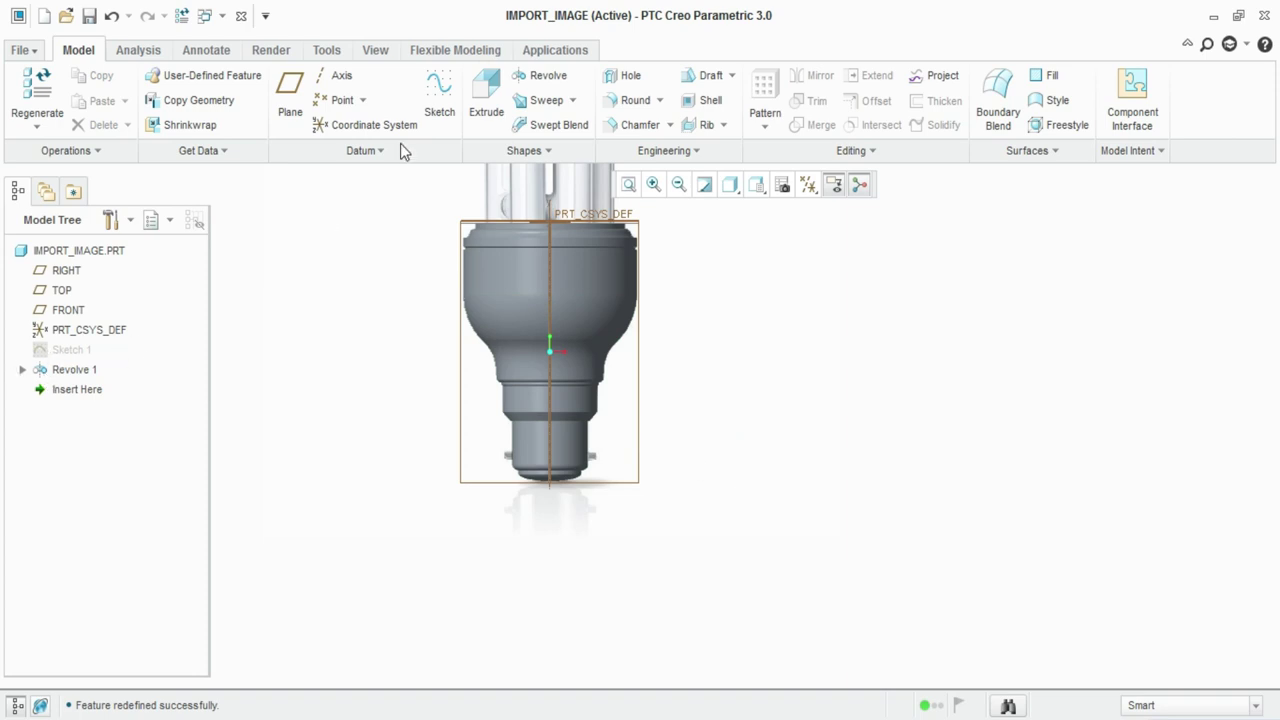
- Open the image settings and hide the imported bulb image, leaving only the revolved solid in view
{"action": "left_click", "coordinate": [375, 49]}
{"action": "left_click", "coordinate": [494, 152]}
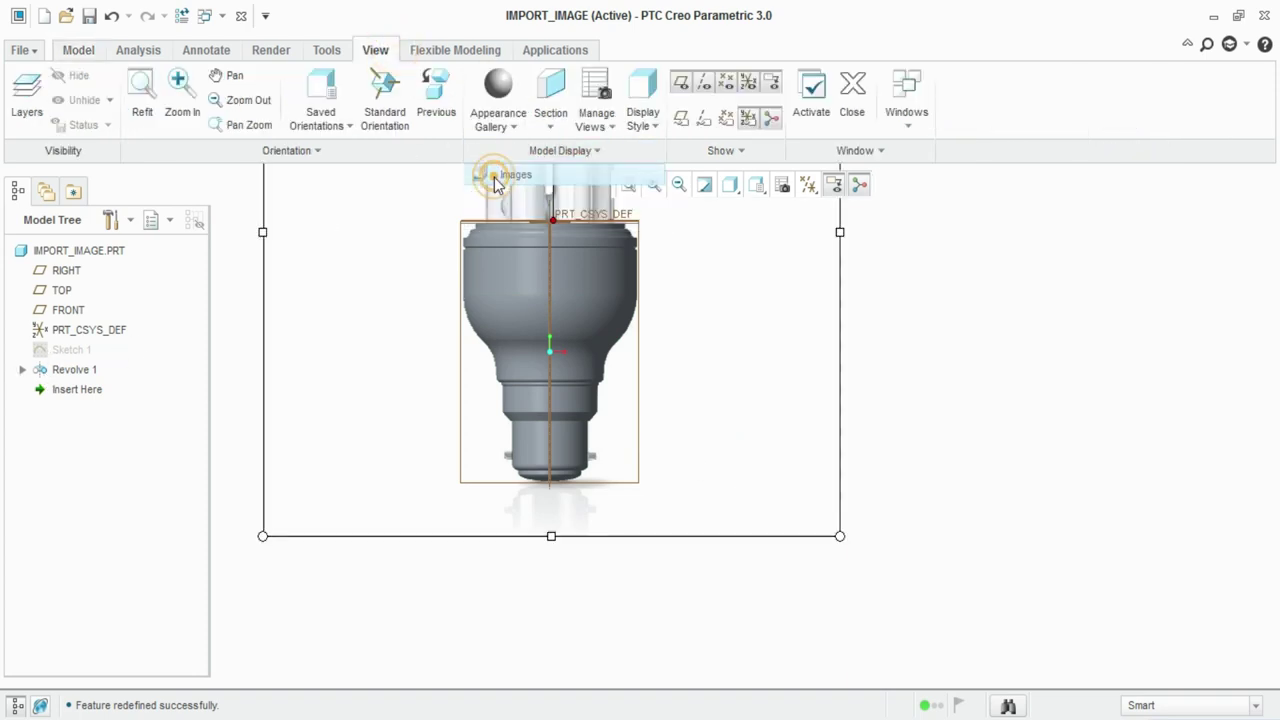
{"action": "left_click", "coordinate": [510, 175]}
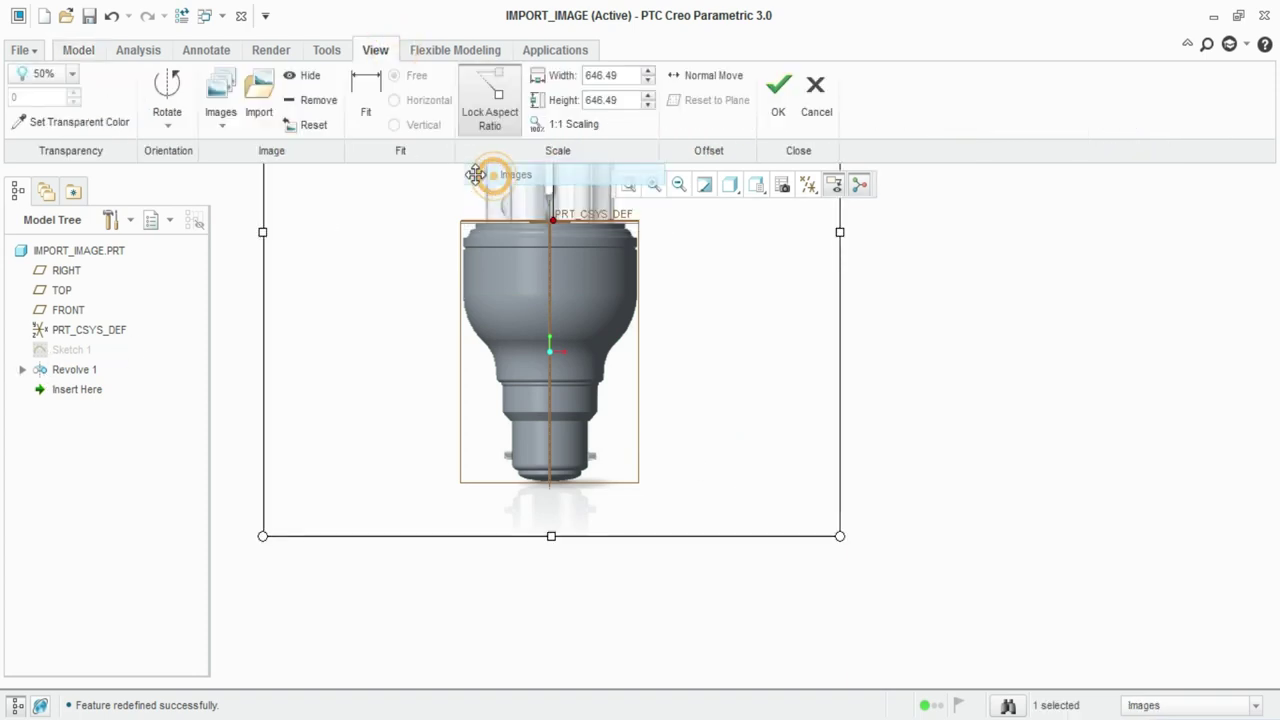
{"action": "left_click", "coordinate": [304, 77]}
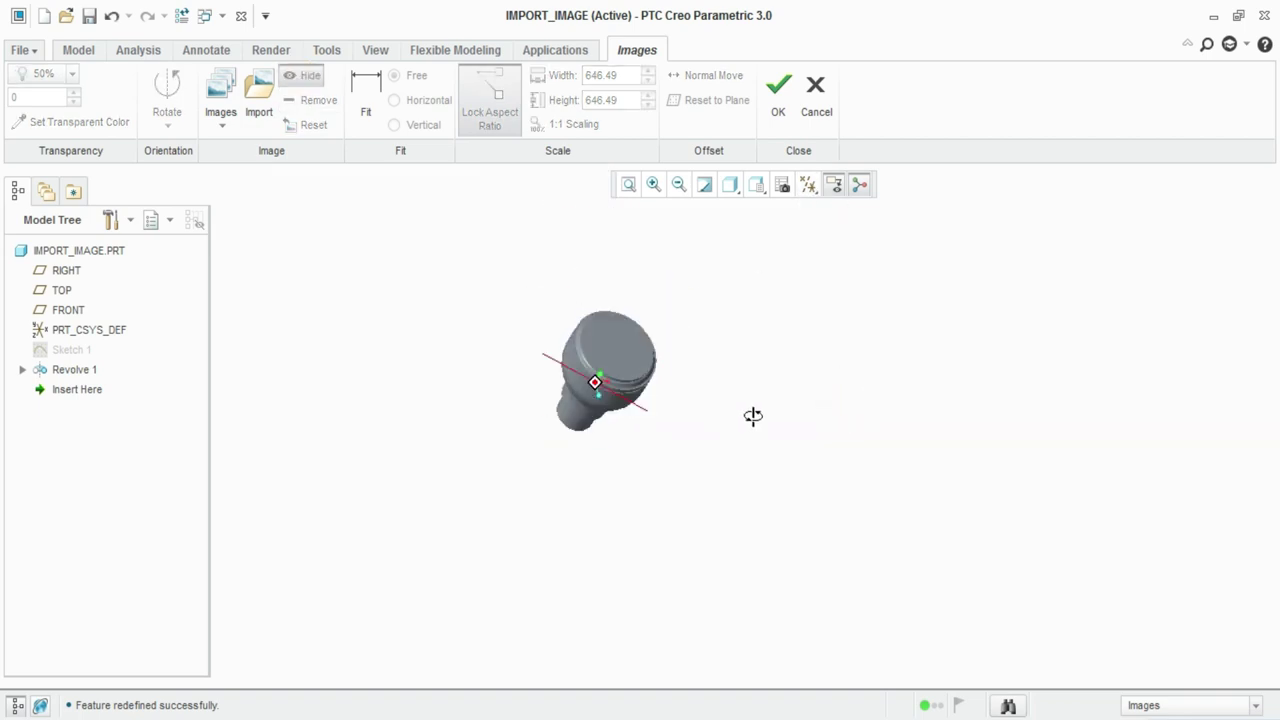
{"action": "scroll", "coordinate": [654, 362], "scroll_direction": "down", "scroll_amount": 5}
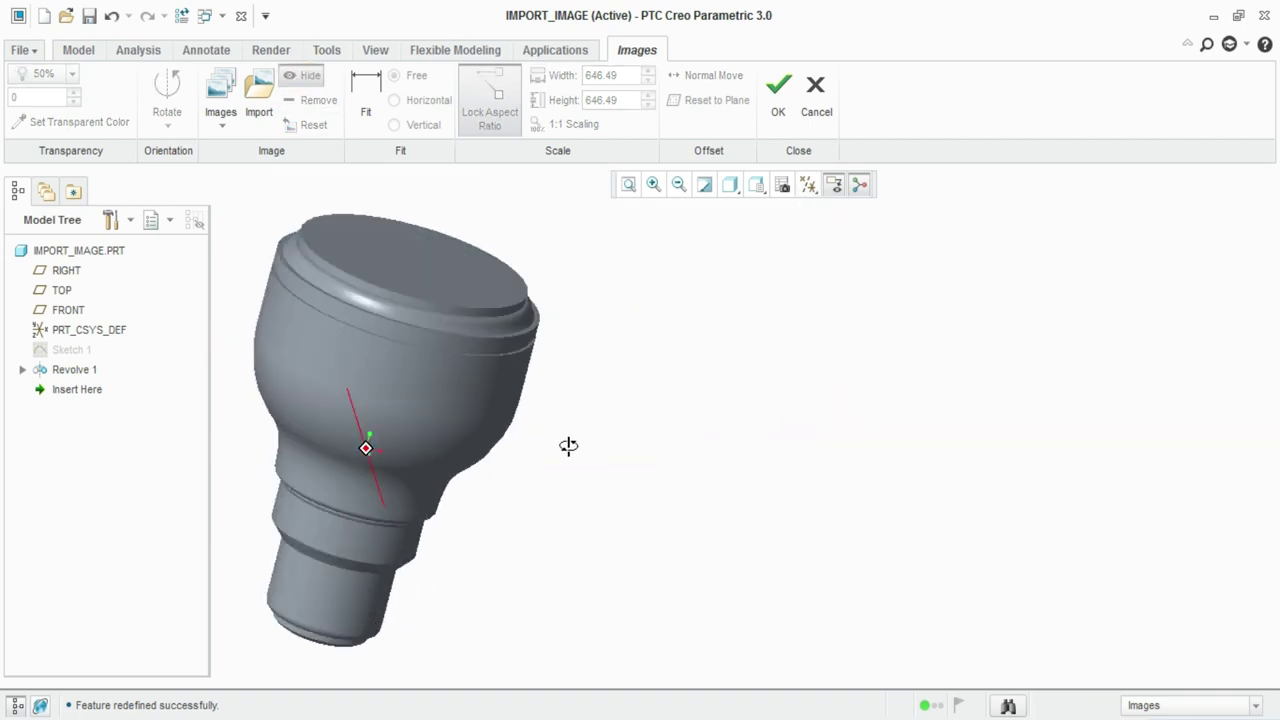